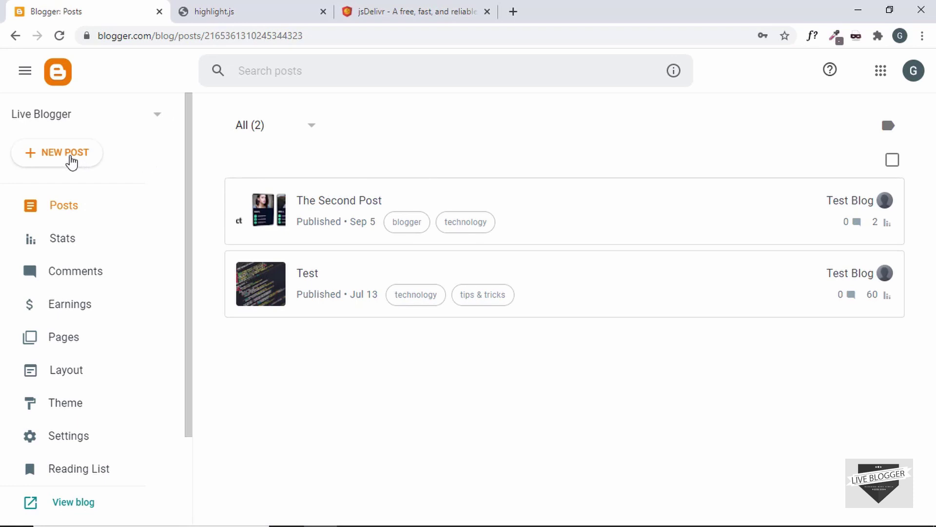
Create a new blog post titled "Coding Tutorial" and start editing its body
{"action": "left_click", "coordinate": [72, 161]}
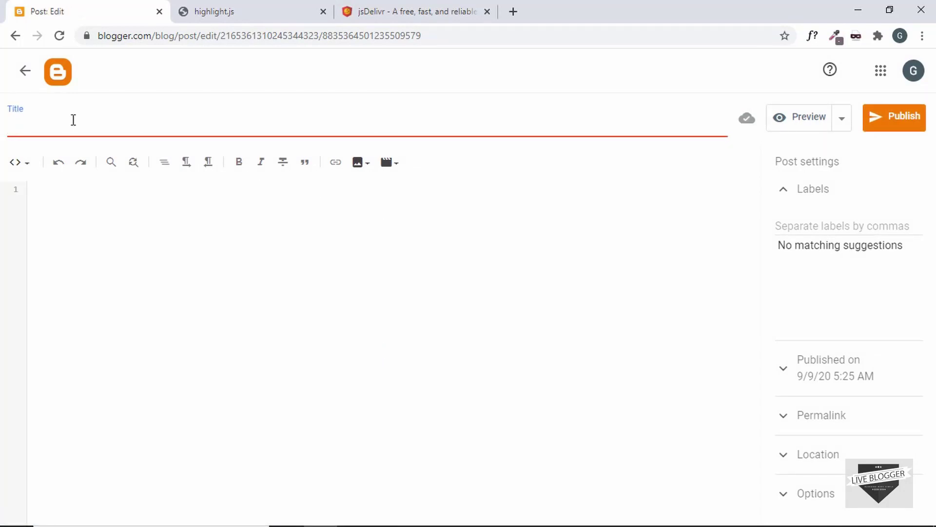
{"action": "type", "text": "Coding Tutorial"}
{"action": "left_click", "coordinate": [278, 234]}
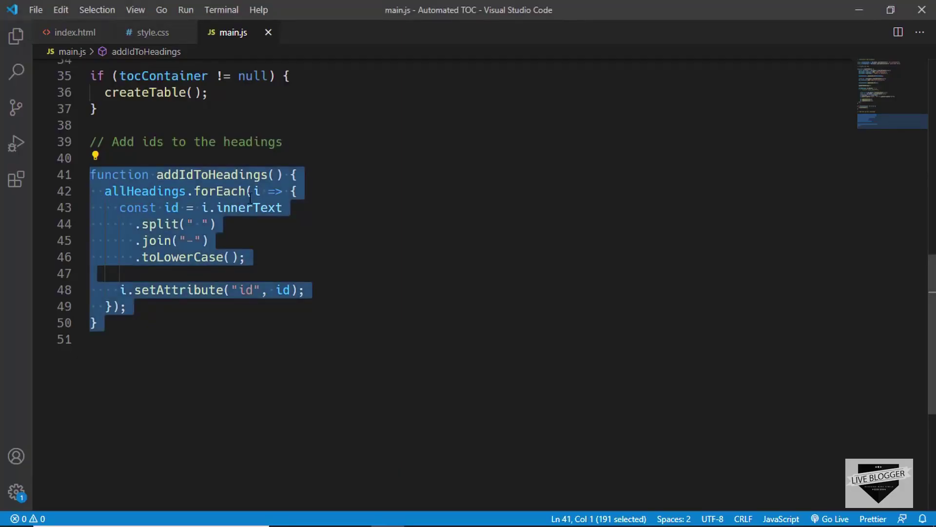
Copy the complete addIdToHeadings function from main.js in Visual Studio Code
{"action": "left_click", "coordinate": [260, 191]}
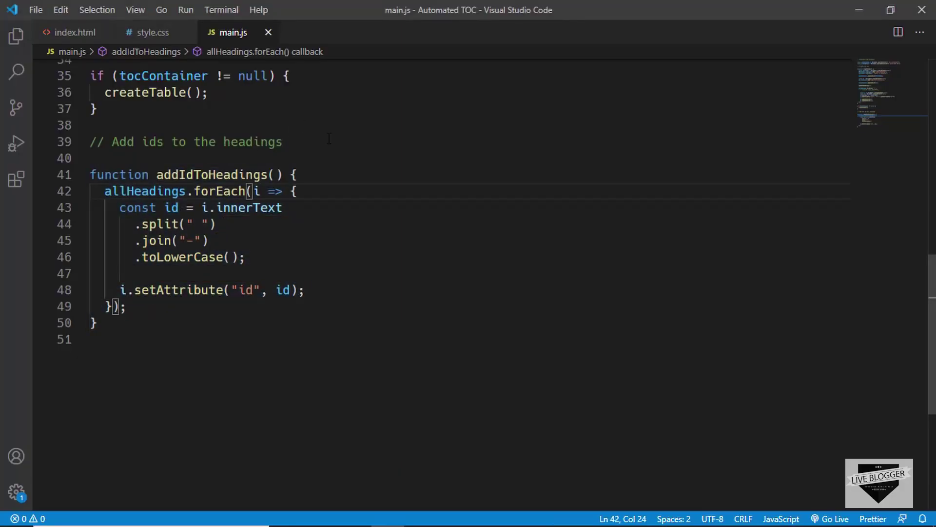
{"action": "scroll", "coordinate": [329, 139], "scroll_direction": "up", "scroll_amount": 11}
{"action": "scroll", "coordinate": [315, 130], "scroll_direction": "down", "scroll_amount": 12}
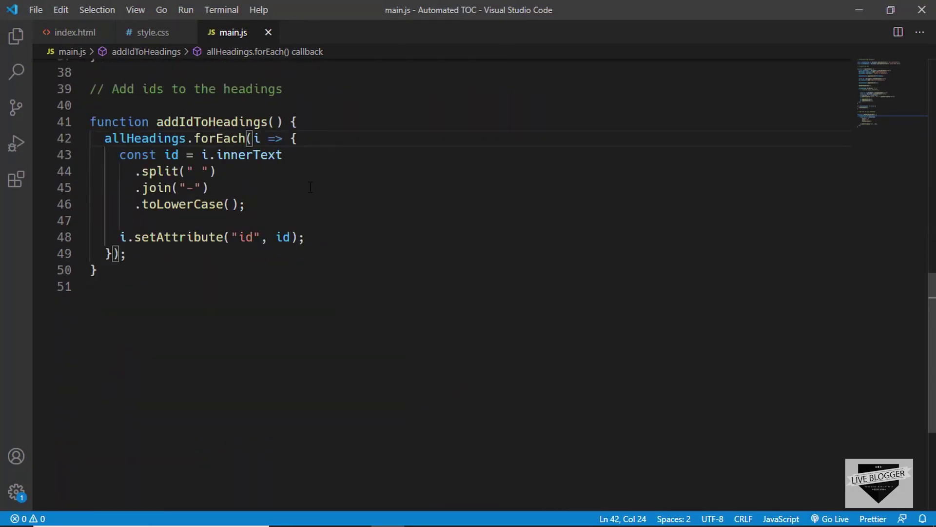
{"action": "left_click_drag", "start_coordinate": [125, 298], "coordinate": [88, 127]}
{"action": "key", "text": "ctrl+c"}
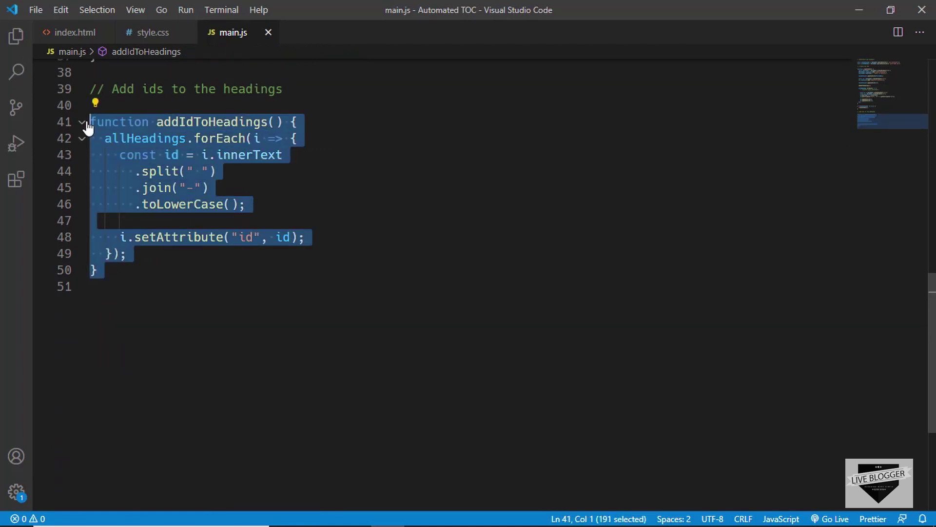
Switch back to the Blogger post in Chrome and paste the copied function into the body in HTML view
{"action": "key", "text": "alt+Tab"}
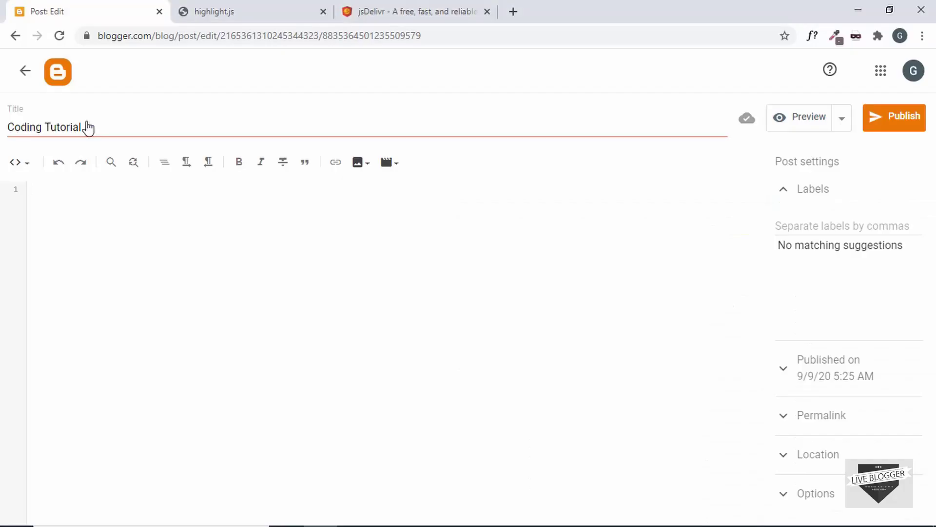
{"action": "left_click", "coordinate": [30, 161]}
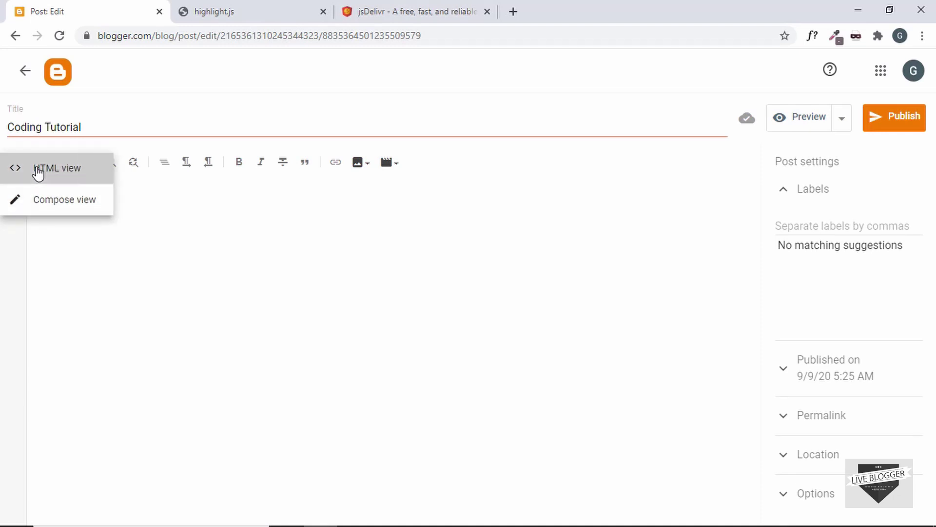
{"action": "left_click", "coordinate": [38, 171]}
{"action": "key", "text": "ctrl+v"}
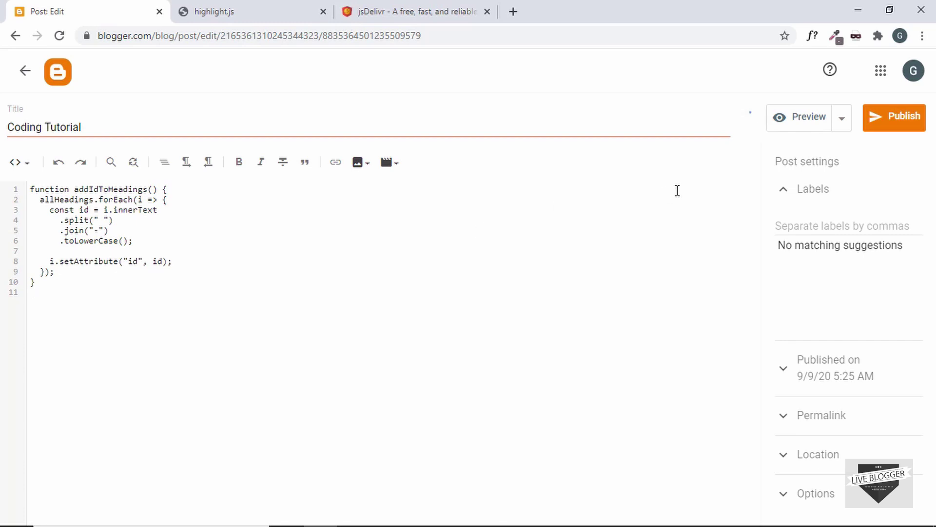
In Compose view, add the line "Copy the following code in your project:" above the pasted function
{"action": "left_click", "coordinate": [19, 161]}
{"action": "left_click", "coordinate": [51, 198]}
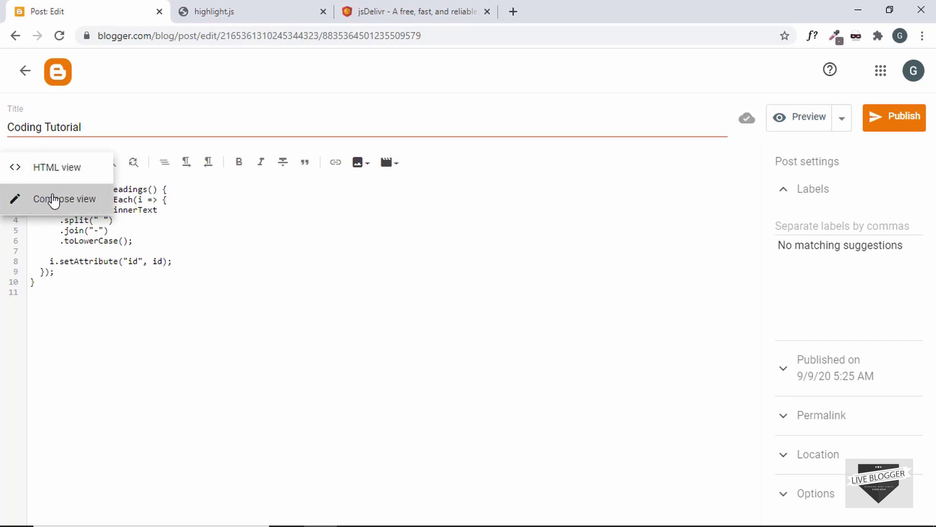
{"action": "left_click", "coordinate": [149, 213]}
{"action": "key", "text": "Return"}
{"action": "type", "text": "Copy the fool"}
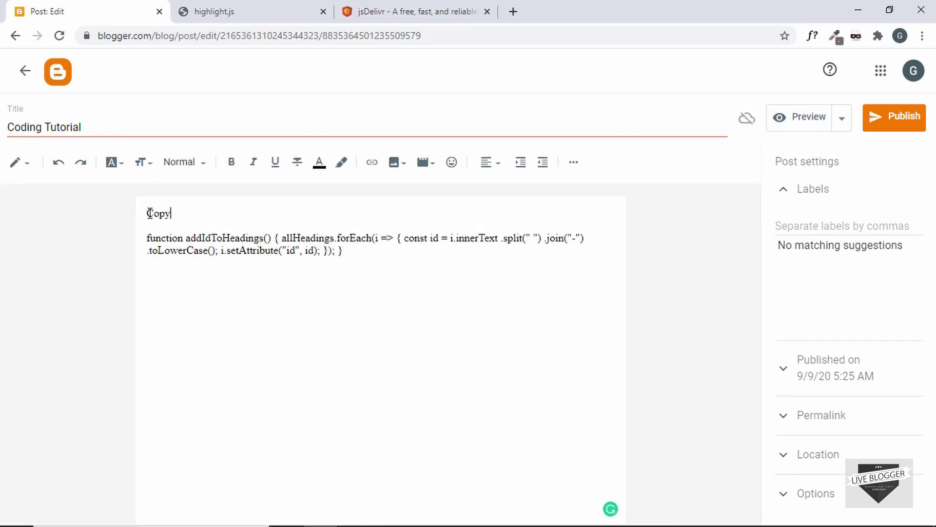
{"action": "key", "text": "BackSpace"}
{"action": "key", "text": "BackSpace"}
{"action": "type", "text": "llowing code in your project:"}
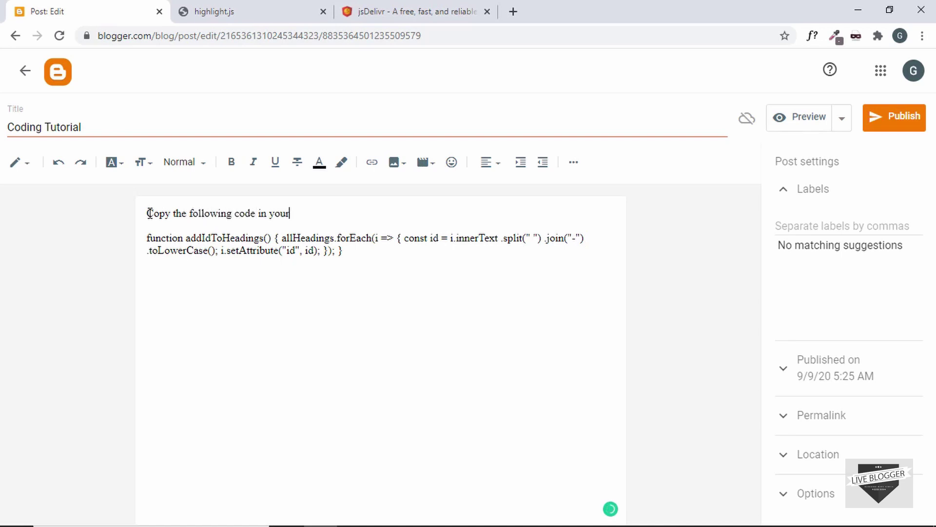
Publish the Coding Tutorial post and view it on the live blog to check how the code is displayed
{"action": "left_click", "coordinate": [879, 126]}
{"action": "left_click", "coordinate": [512, 323]}
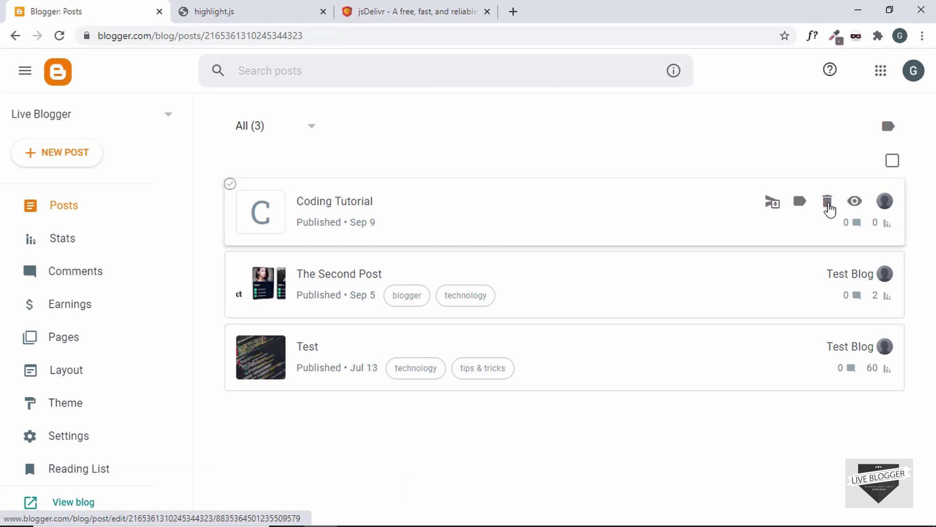
{"action": "left_click", "coordinate": [854, 201]}
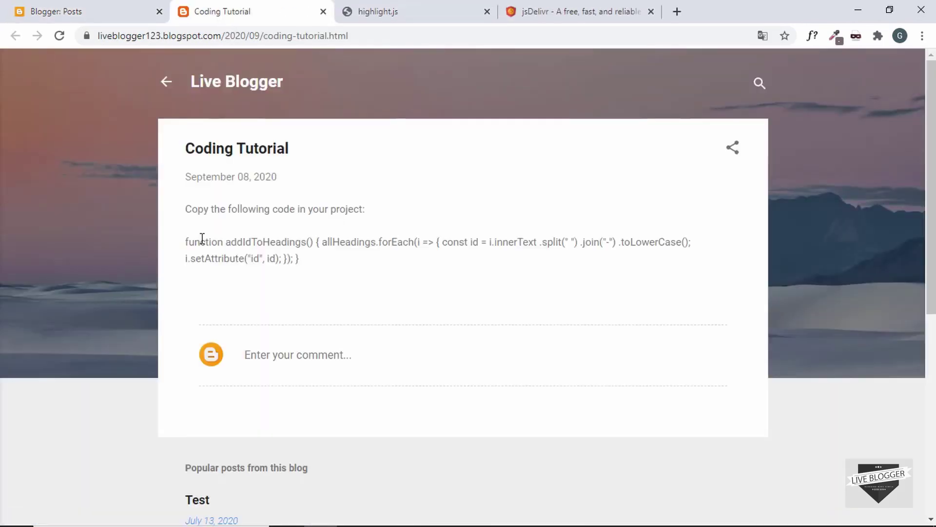
{"action": "left_click_drag", "start_coordinate": [200, 241], "coordinate": [303, 261]}
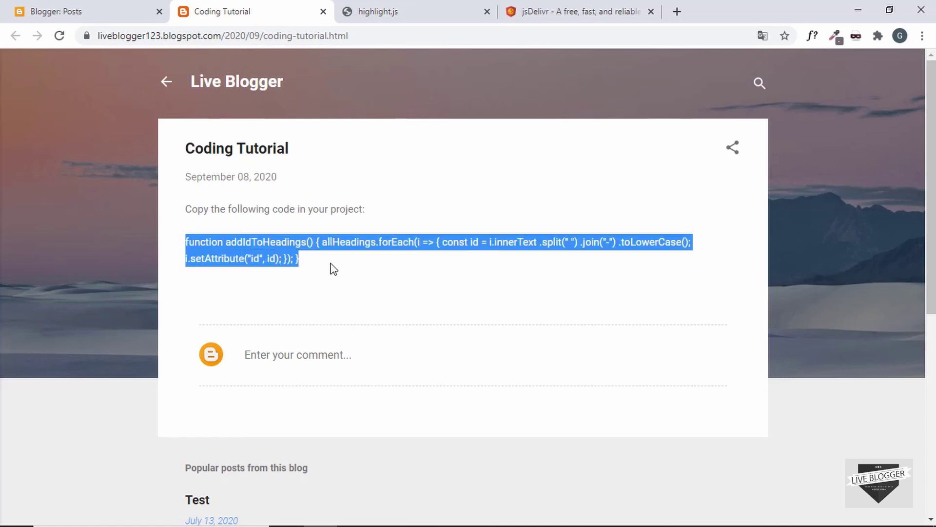
{"action": "left_click", "coordinate": [205, 248]}
{"action": "left_click_drag", "start_coordinate": [187, 243], "coordinate": [310, 260]}
{"action": "left_click", "coordinate": [320, 270]}
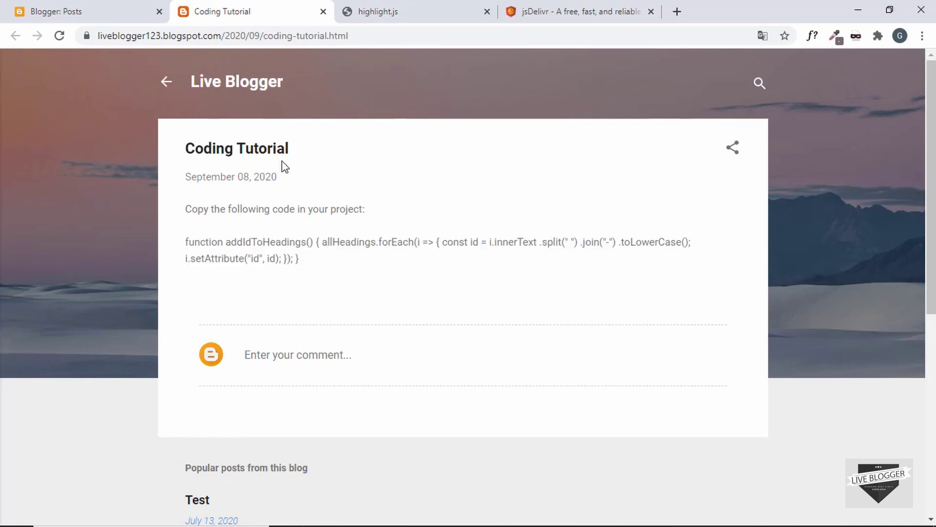
Reopen the Coding Tutorial post for editing and show its body in HTML view
{"action": "left_click", "coordinate": [110, 7]}
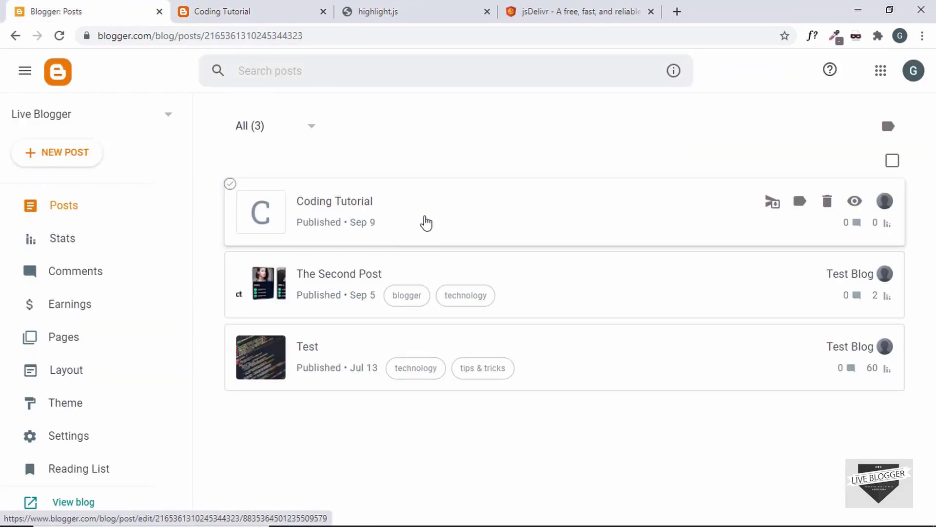
{"action": "left_click", "coordinate": [425, 223]}
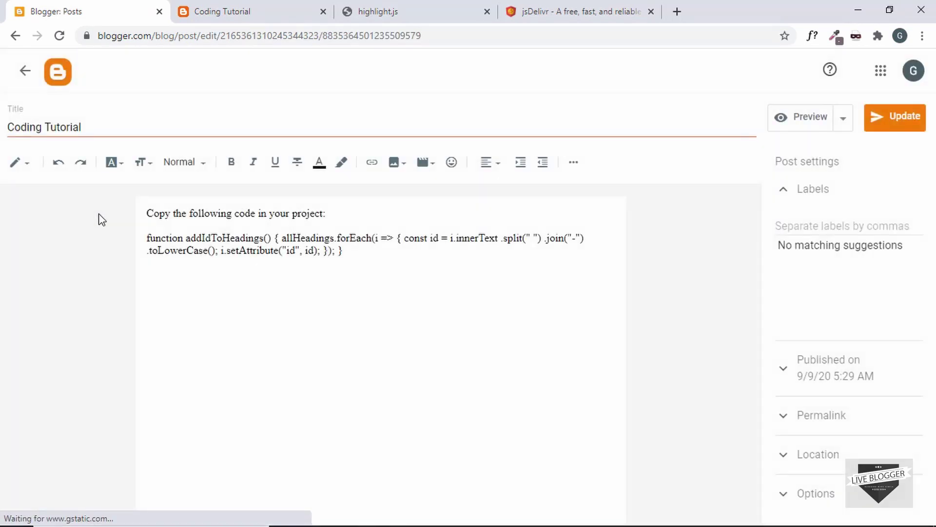
{"action": "left_click", "coordinate": [19, 166]}
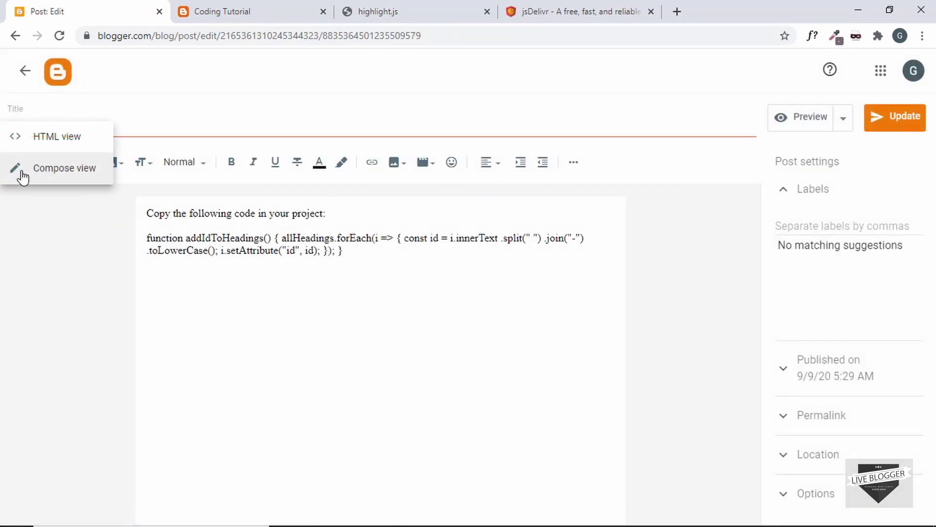
{"action": "left_click", "coordinate": [51, 142]}
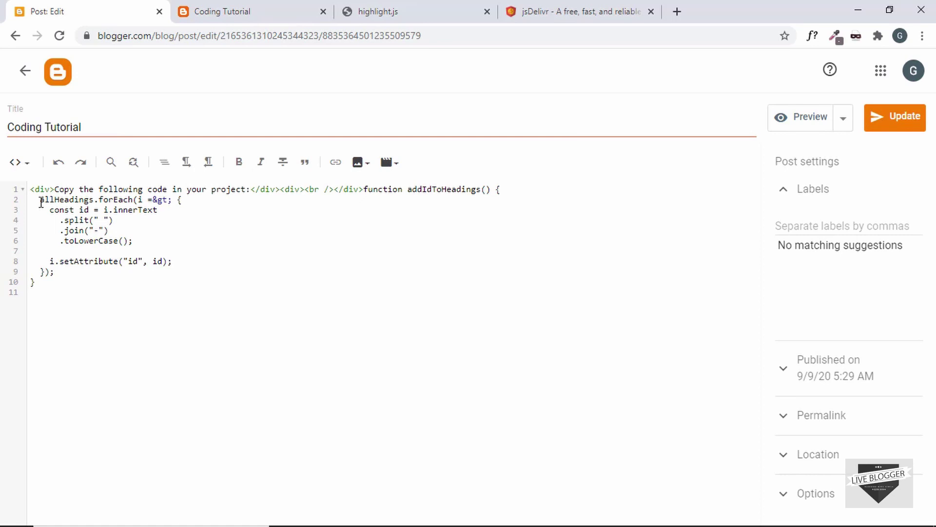
Move the function below the intro markup after a blank line and wrap it in <pre><code> and </code></pre> tags
{"action": "left_click", "coordinate": [364, 190]}
{"action": "key", "text": "Return"}
{"action": "key", "text": "Return"}
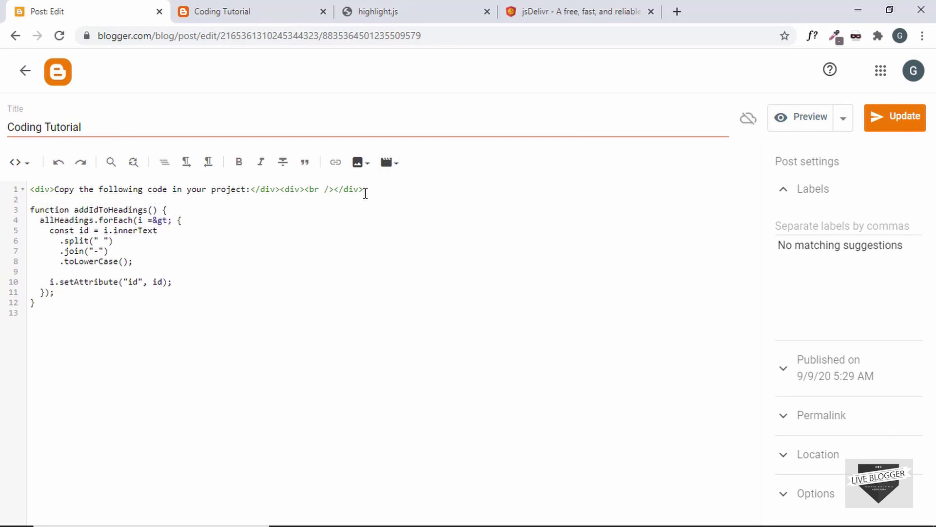
{"action": "type", "text": "<pre>"}
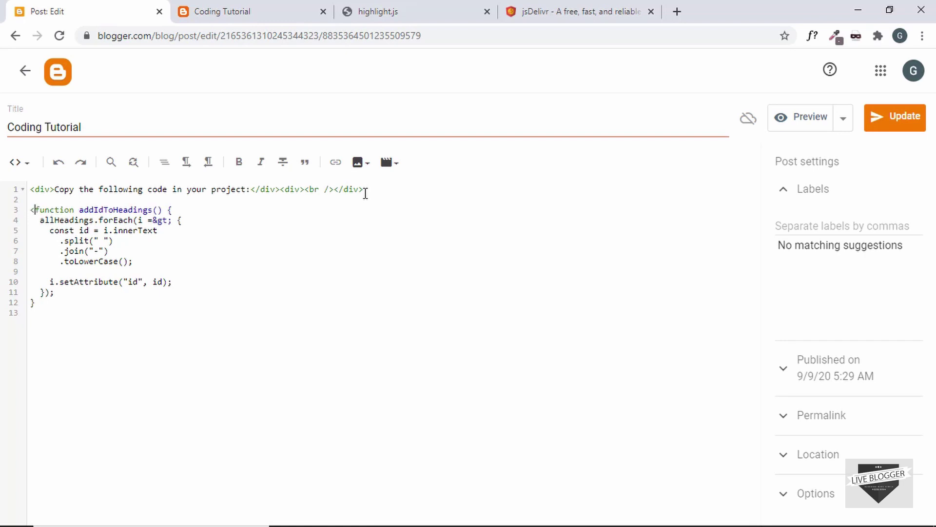
{"action": "type", "text": "<cod"}
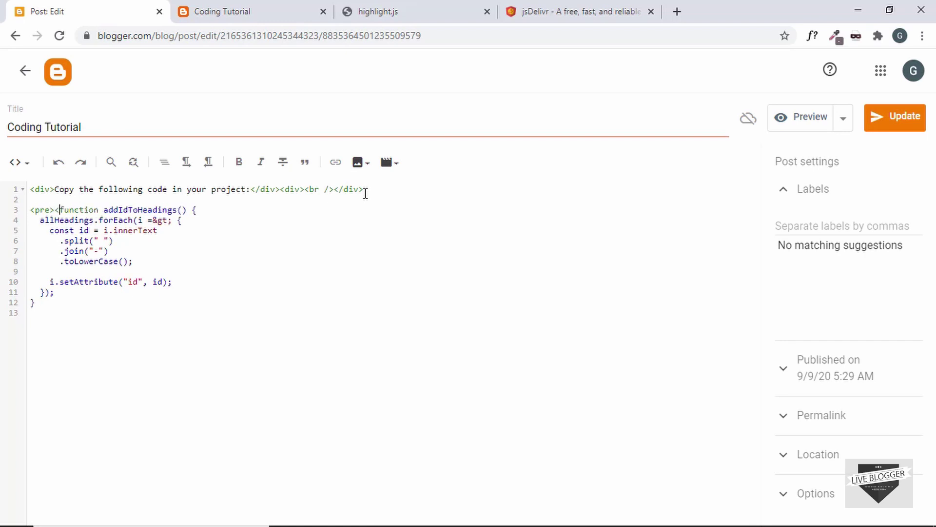
{"action": "type", "text": "e>"}
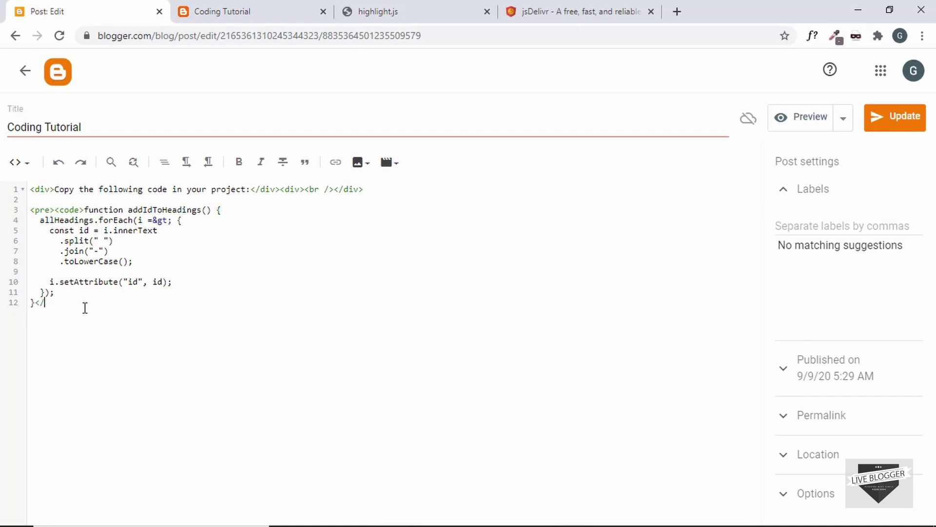
{"action": "type", "text": "ode></pre>"}
{"action": "key", "text": "Return"}
Update the published post and reload its live page
{"action": "left_click", "coordinate": [900, 125]}
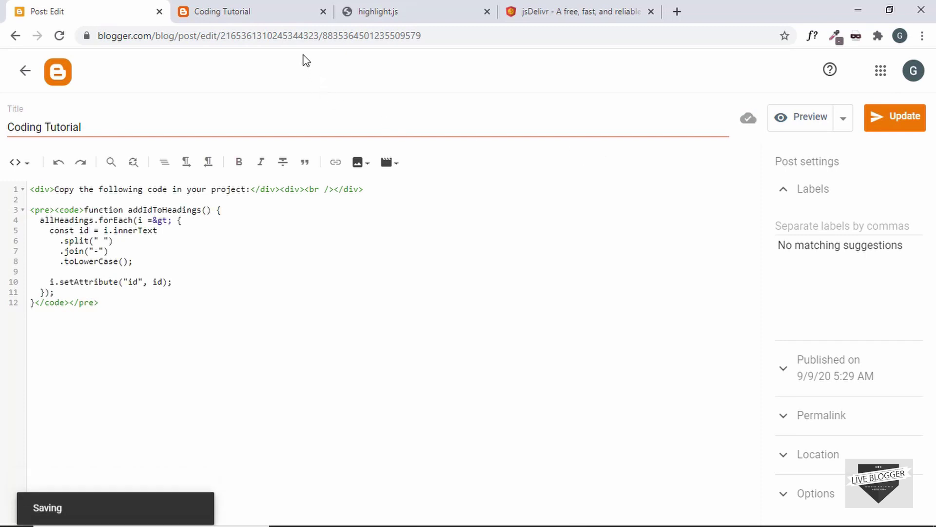
{"action": "left_click", "coordinate": [299, 6]}
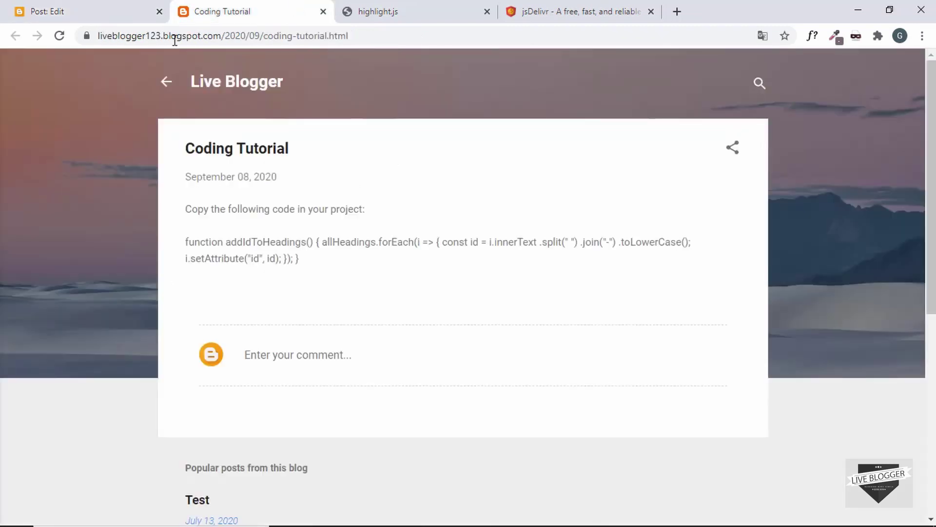
{"action": "left_click", "coordinate": [58, 37]}
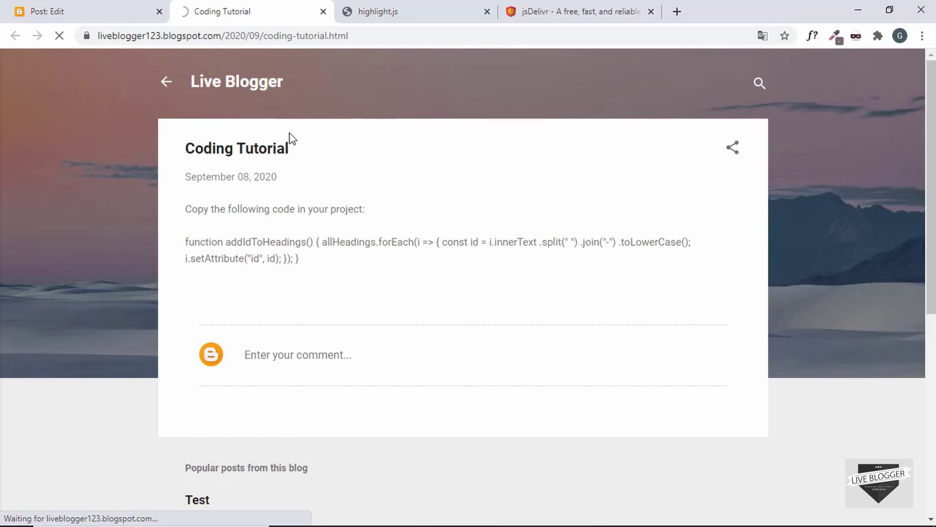
Compare the code formatting in the live post with the original function in main.js in Visual Studio Code
{"action": "scroll", "coordinate": [229, 216], "scroll_direction": "down", "scroll_amount": 1}
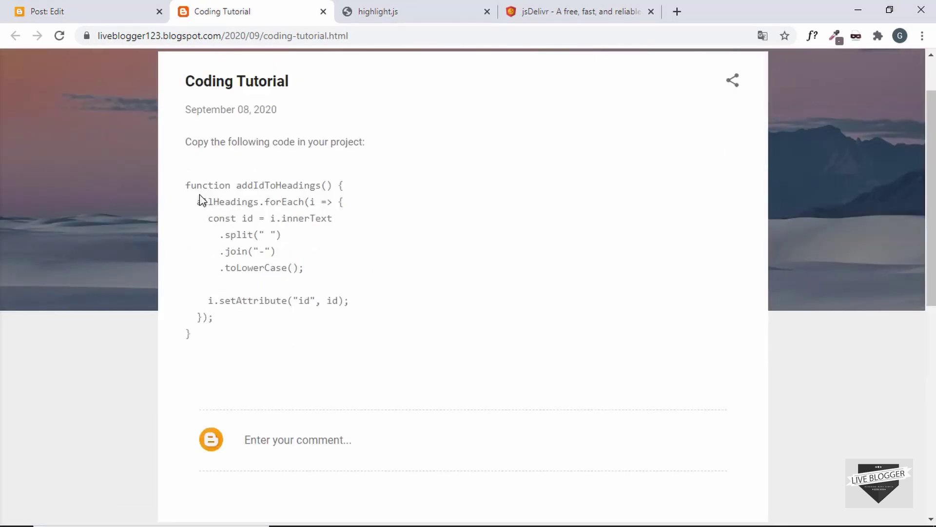
{"action": "scroll", "coordinate": [211, 199], "scroll_direction": "up", "scroll_amount": 1}
{"action": "scroll", "coordinate": [212, 197], "scroll_direction": "down", "scroll_amount": 1}
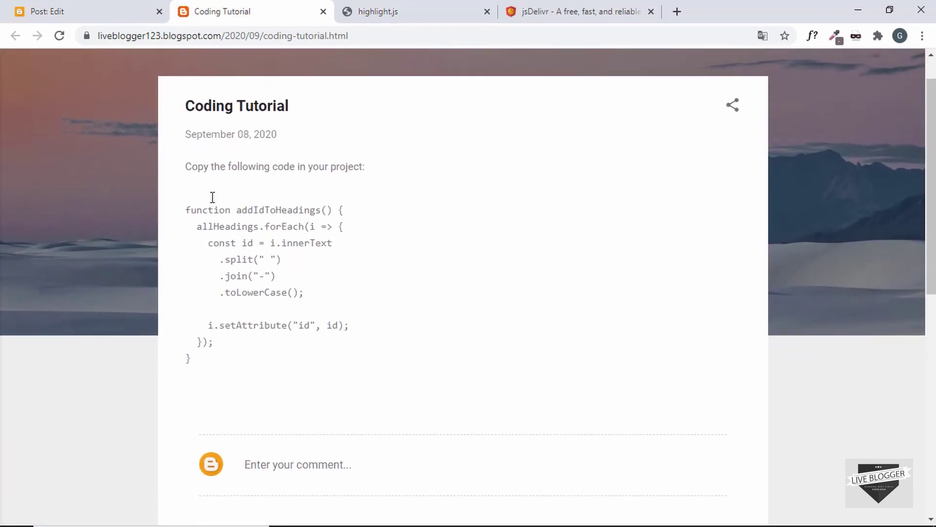
{"action": "scroll", "coordinate": [225, 274], "scroll_direction": "down", "scroll_amount": 1}
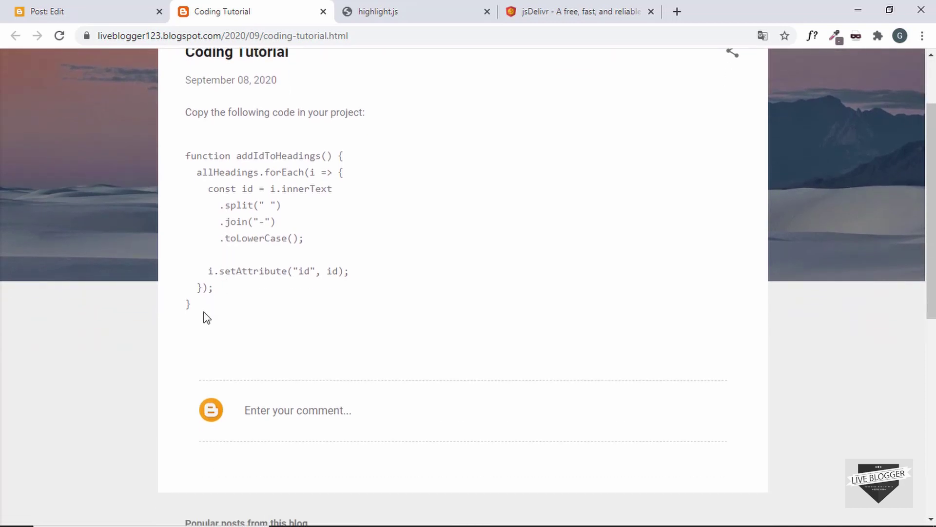
{"action": "scroll", "coordinate": [211, 303], "scroll_direction": "up", "scroll_amount": 2}
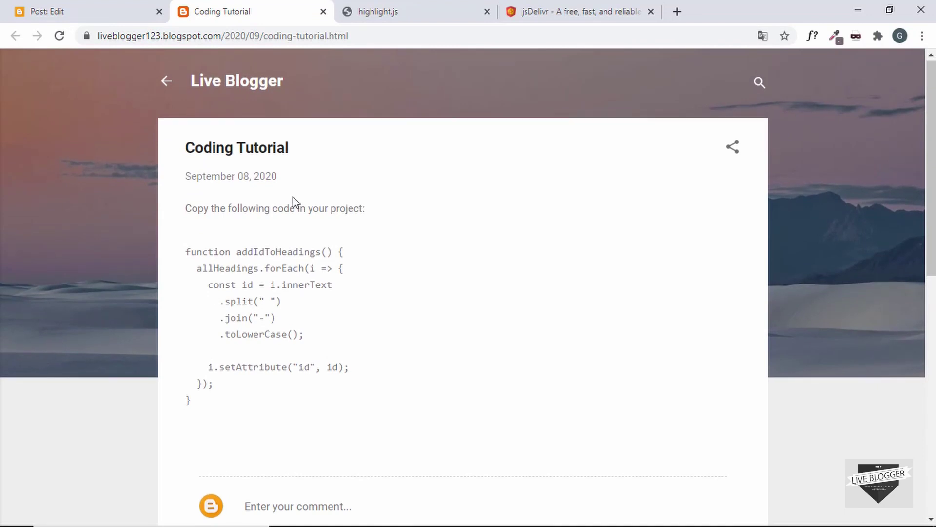
{"action": "scroll", "coordinate": [193, 181], "scroll_direction": "down", "scroll_amount": 2}
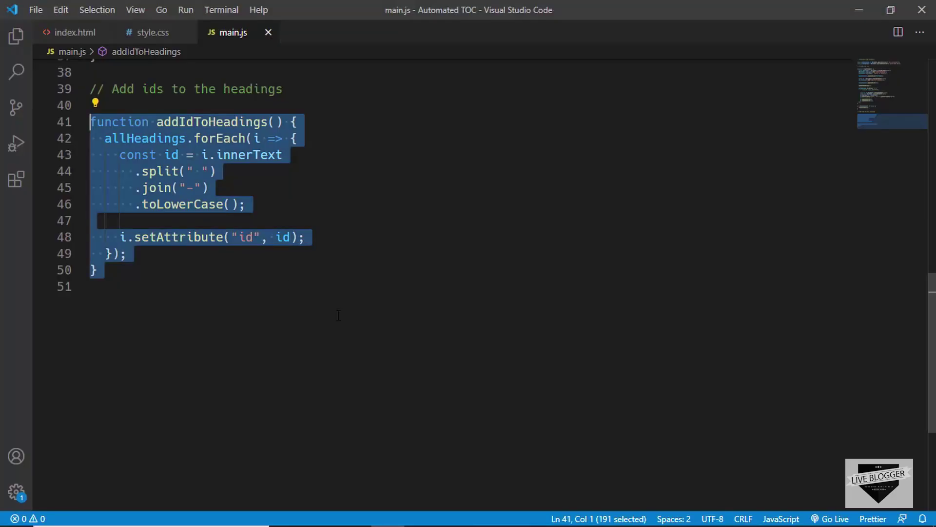
{"action": "left_click", "coordinate": [325, 311]}
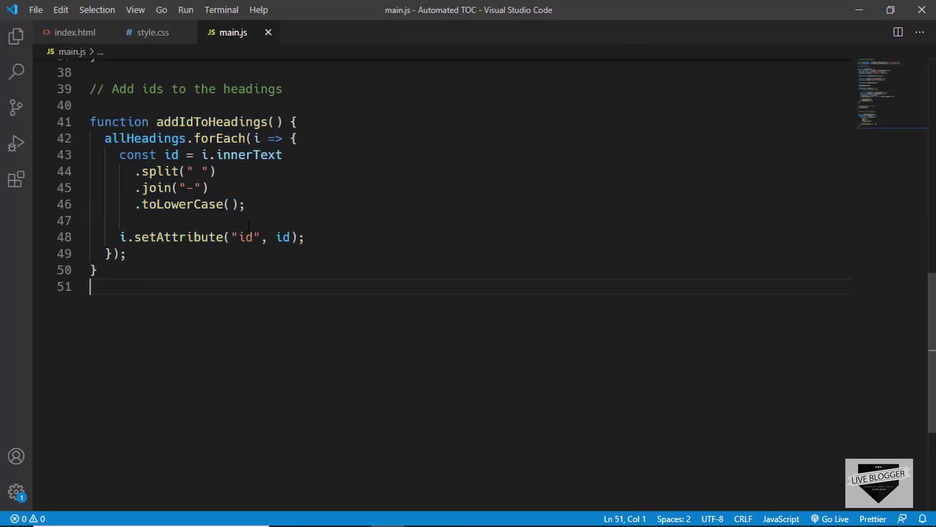
{"action": "key", "text": "alt+Tab"}
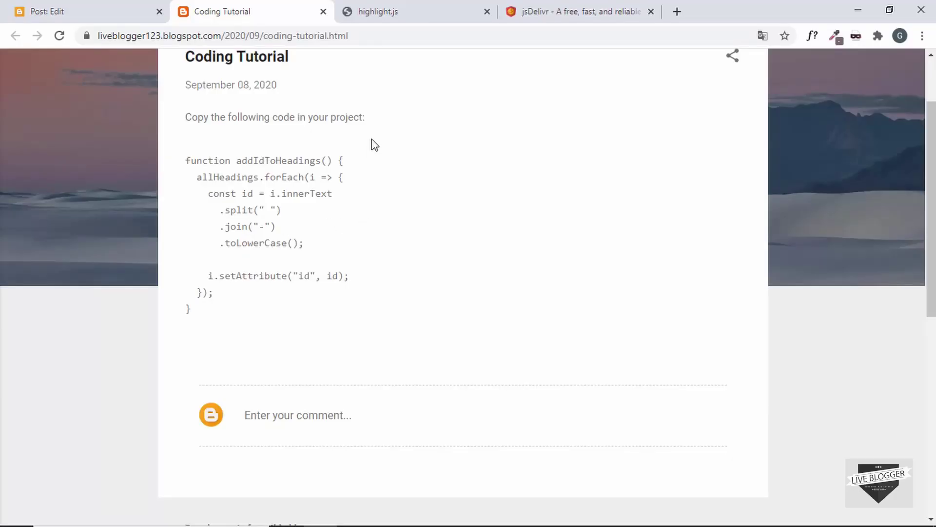
On the highlight.js site, preview the demo snippet in several languages, including csharp, objectivec and java
{"action": "left_click", "coordinate": [402, 13]}
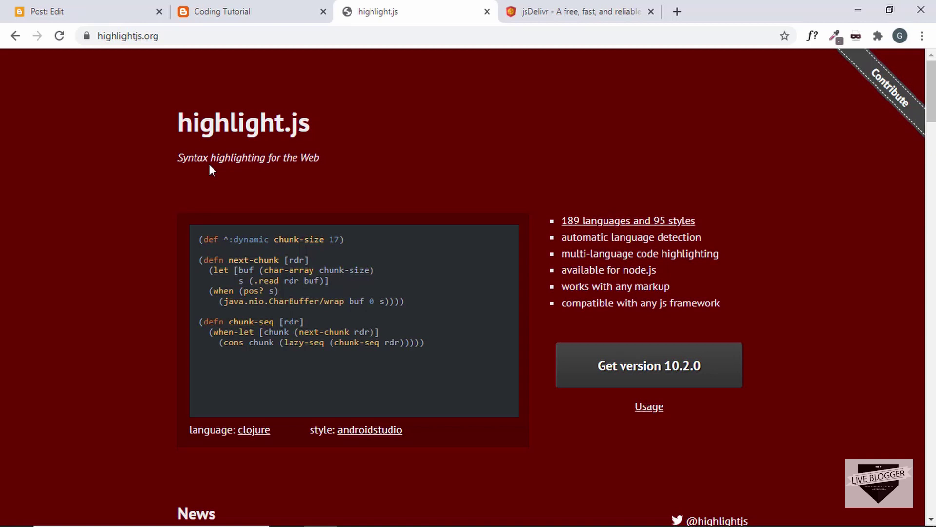
{"action": "scroll", "coordinate": [209, 164], "scroll_direction": "down", "scroll_amount": 1}
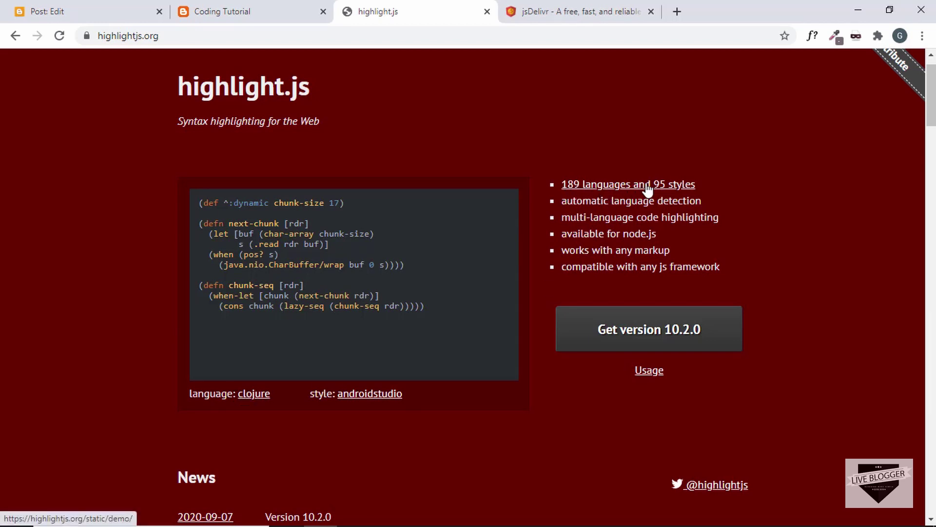
{"action": "left_click", "coordinate": [254, 394]}
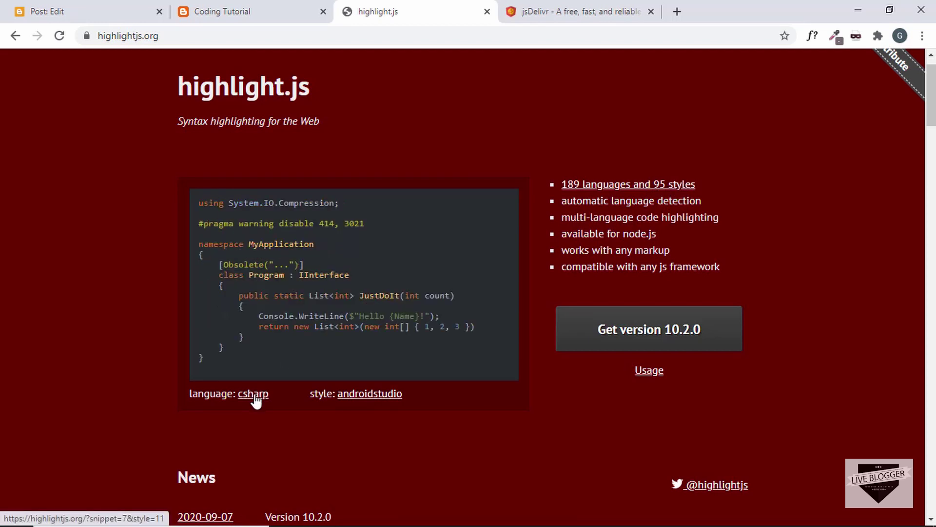
{"action": "left_click", "coordinate": [254, 394]}
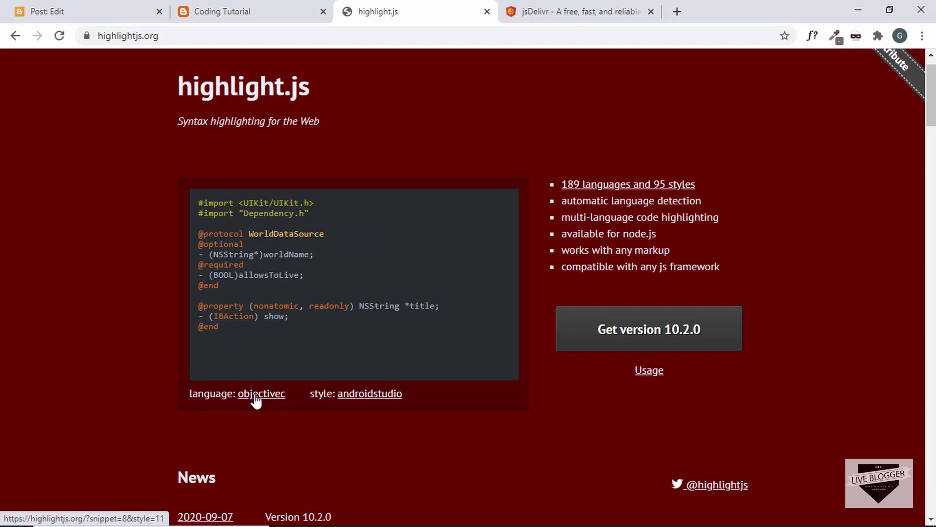
{"action": "left_click", "coordinate": [256, 396]}
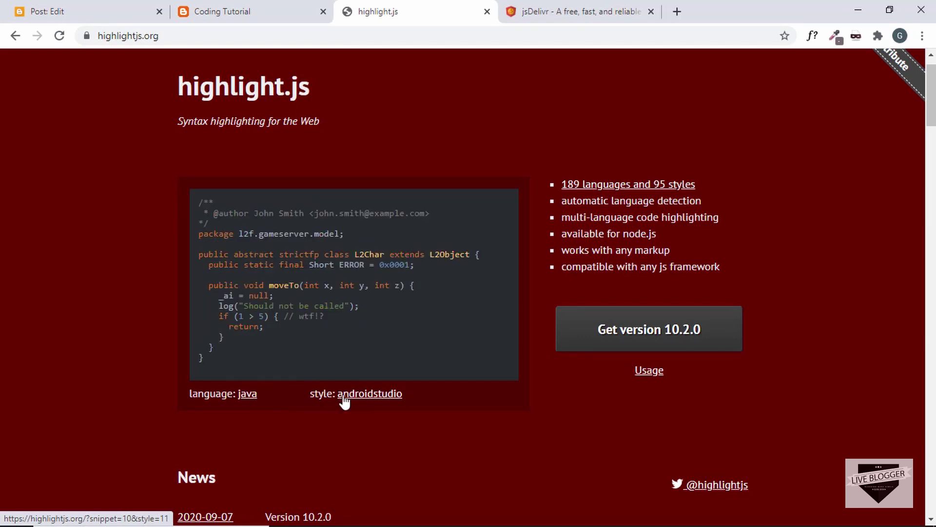
Preview the java demo snippet in several styles, including rainbow, vs, default, solarized-dark and github
{"action": "left_click", "coordinate": [370, 394]}
{"action": "left_click", "coordinate": [350, 396]}
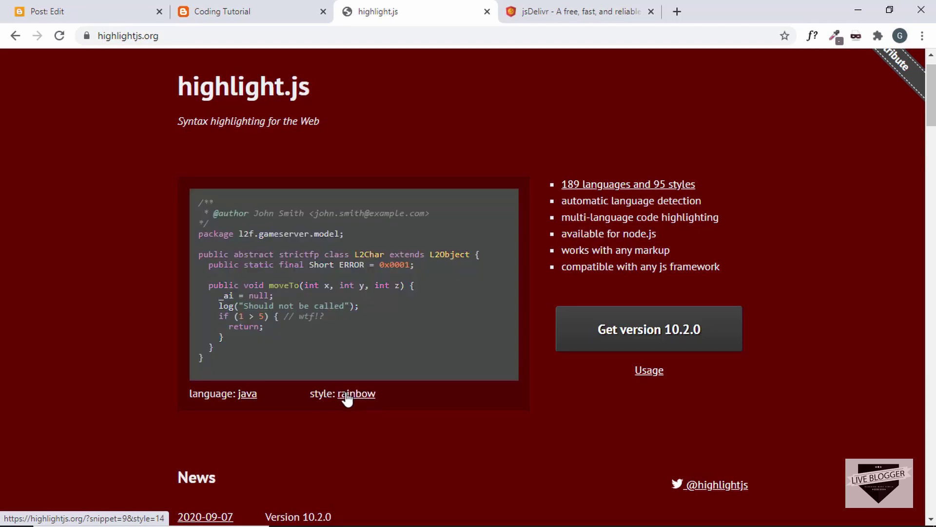
{"action": "left_click", "coordinate": [347, 397]}
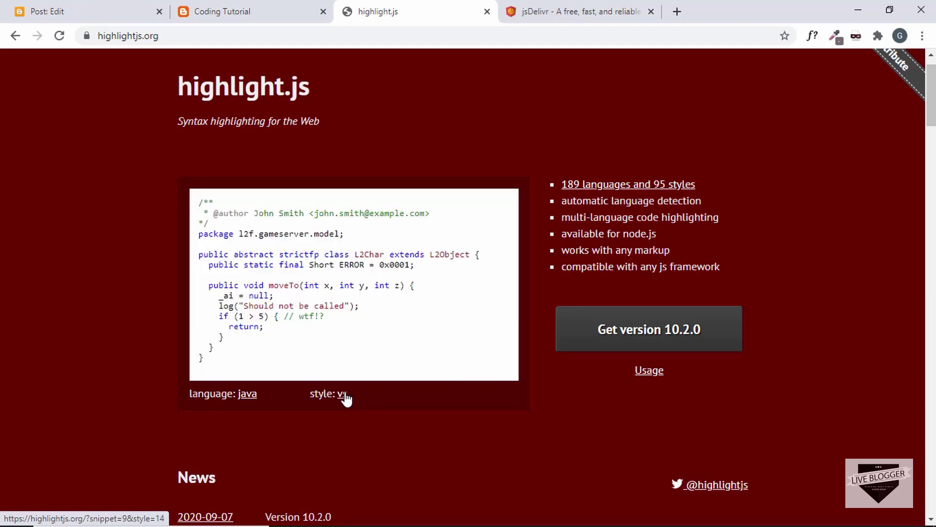
{"action": "left_click", "coordinate": [346, 397]}
{"action": "left_click", "coordinate": [344, 397]}
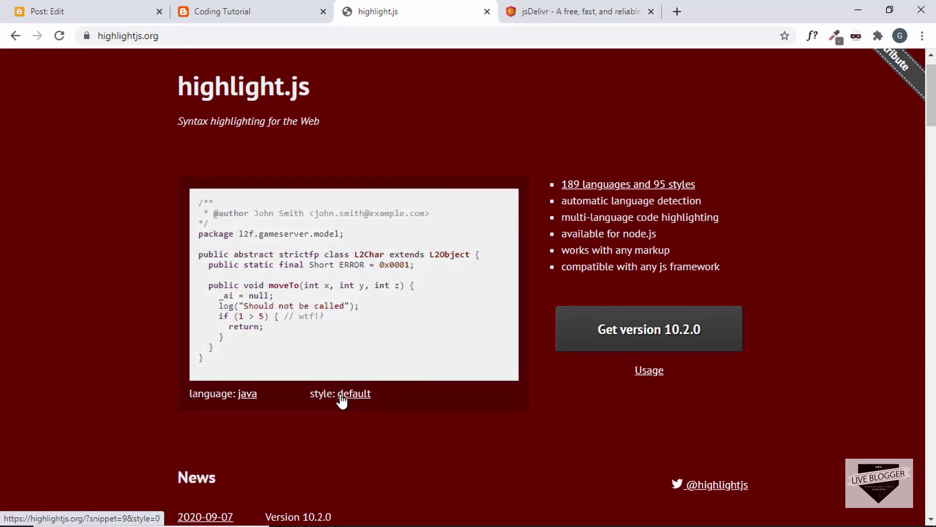
{"action": "left_click", "coordinate": [342, 398]}
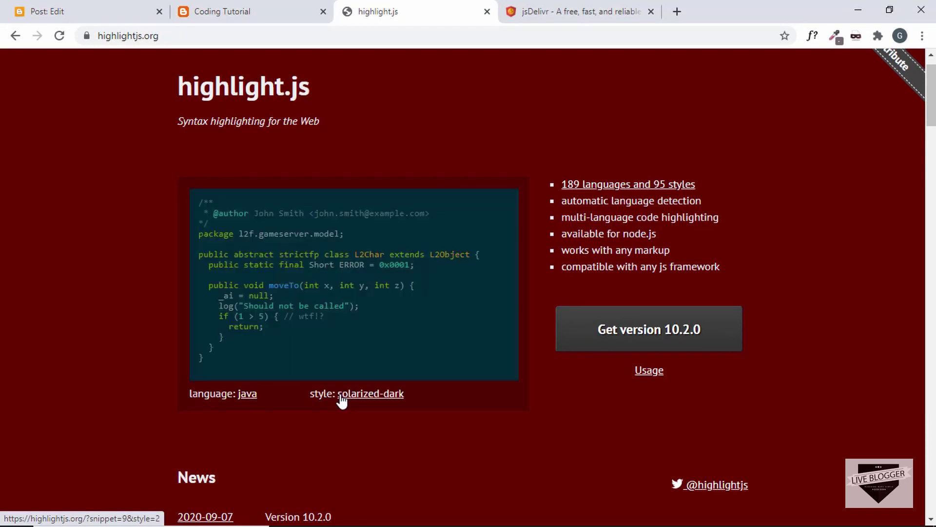
{"action": "left_click", "coordinate": [342, 398]}
{"action": "left_click", "coordinate": [342, 397]}
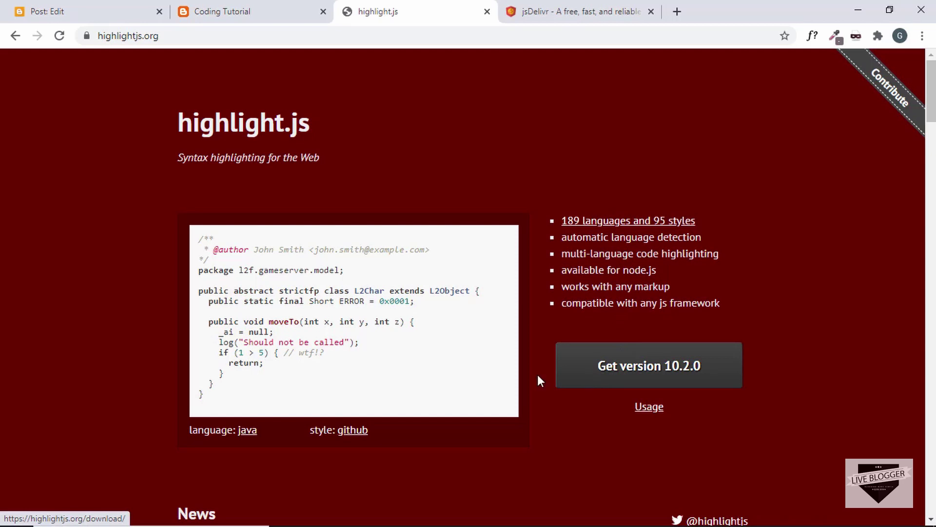
Open the highlight.js 10.2.0 download page and copy the jsDelivr stylesheet link tag for default.min.css
{"action": "left_click", "coordinate": [637, 367]}
{"action": "scroll", "coordinate": [465, 303], "scroll_direction": "down", "scroll_amount": 4}
{"action": "scroll", "coordinate": [464, 302], "scroll_direction": "down", "scroll_amount": 2}
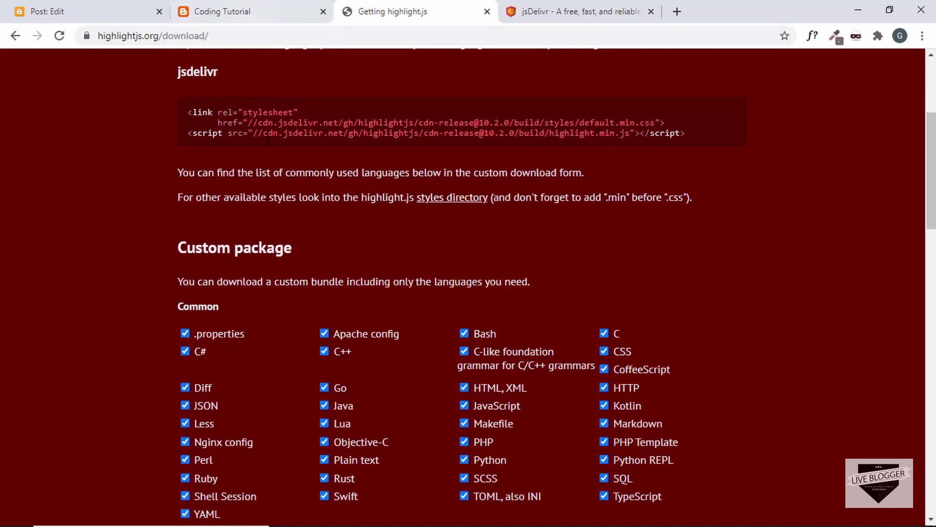
{"action": "scroll", "coordinate": [267, 139], "scroll_direction": "up", "scroll_amount": 1}
{"action": "scroll", "coordinate": [267, 139], "scroll_direction": "up", "scroll_amount": 2}
{"action": "scroll", "coordinate": [267, 139], "scroll_direction": "down", "scroll_amount": 1}
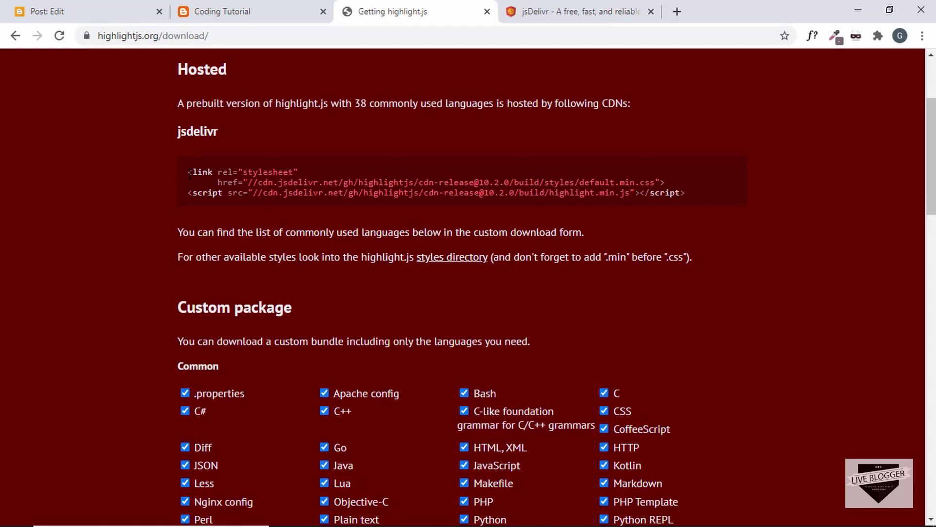
{"action": "left_click_drag", "start_coordinate": [190, 173], "coordinate": [668, 178]}
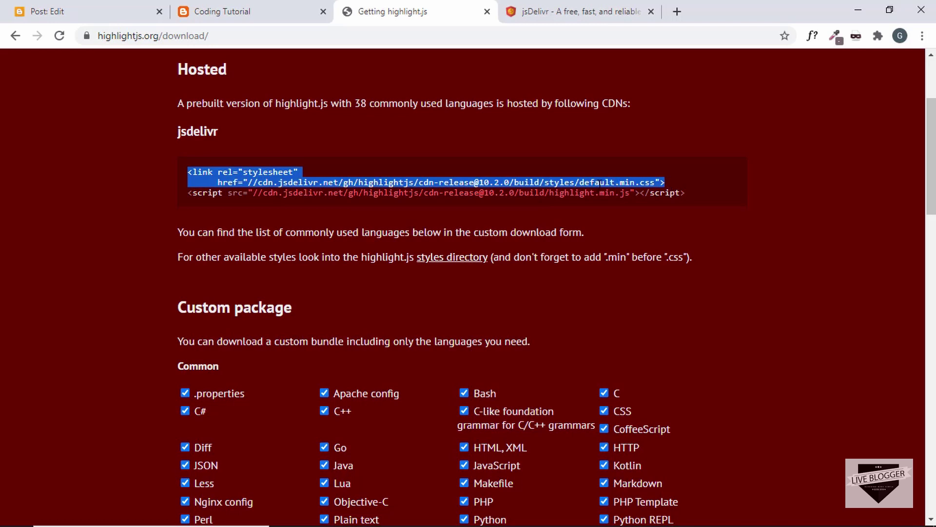
{"action": "left_click", "coordinate": [194, 176]}
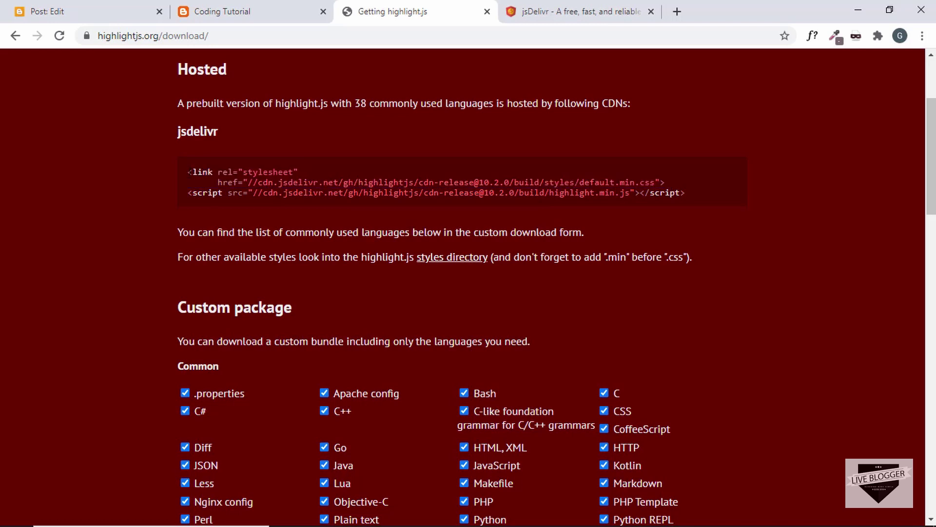
{"action": "left_click_drag", "start_coordinate": [188, 172], "coordinate": [341, 168]}
{"action": "left_click_drag", "start_coordinate": [670, 177], "coordinate": [670, 182]}
{"action": "key", "text": "ctrl+c"}
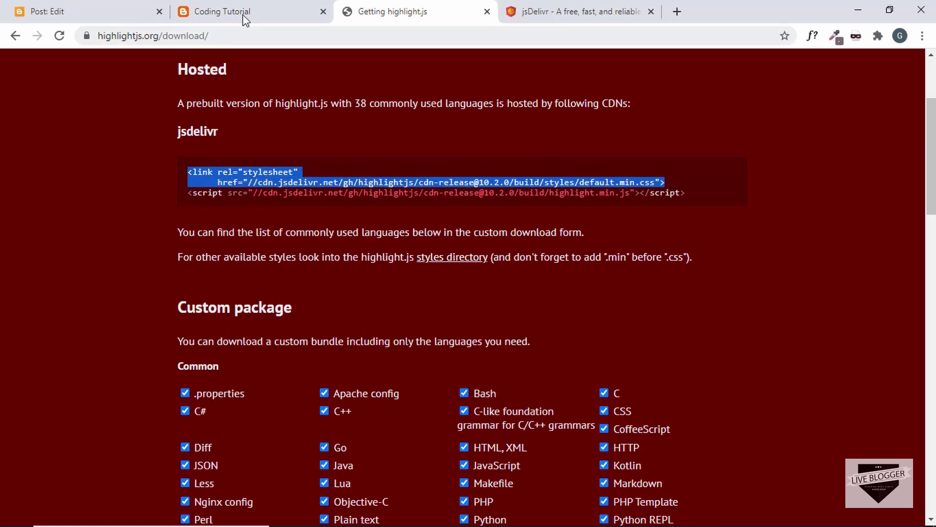
Leave the Blogger post editor and open the blog theme's HTML for editing
{"action": "left_click", "coordinate": [82, 11]}
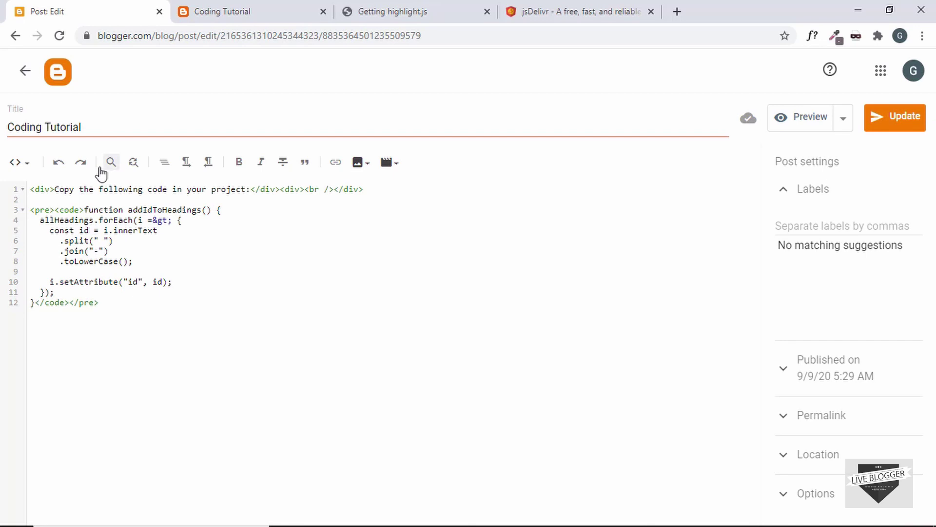
{"action": "left_click", "coordinate": [25, 71]}
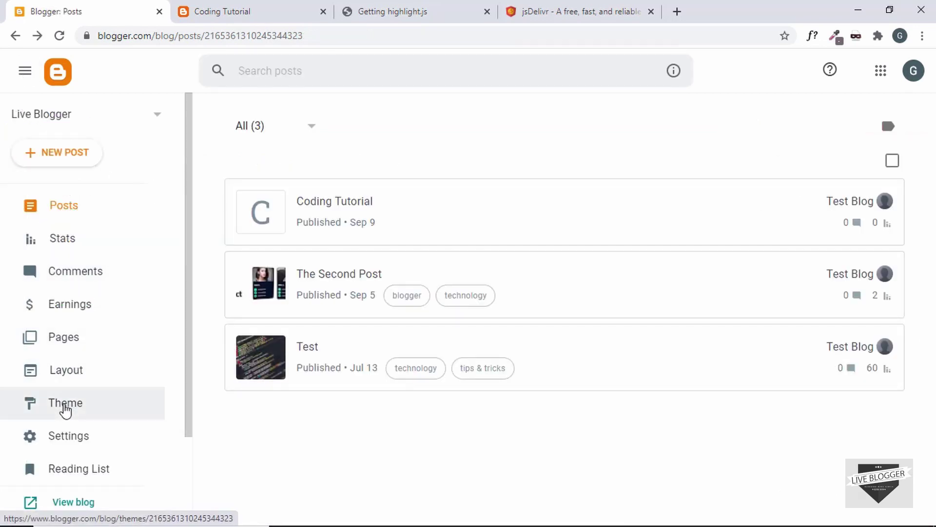
{"action": "left_click", "coordinate": [63, 410]}
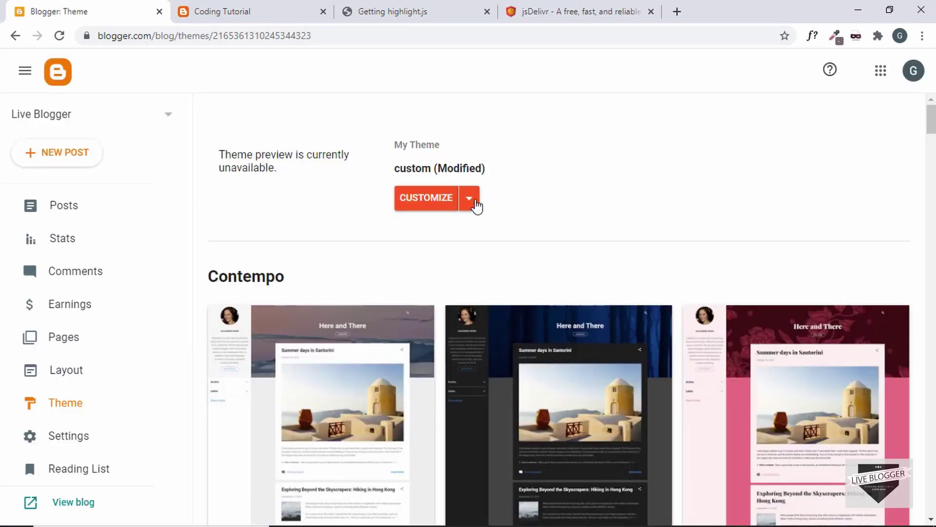
{"action": "left_click", "coordinate": [469, 202]}
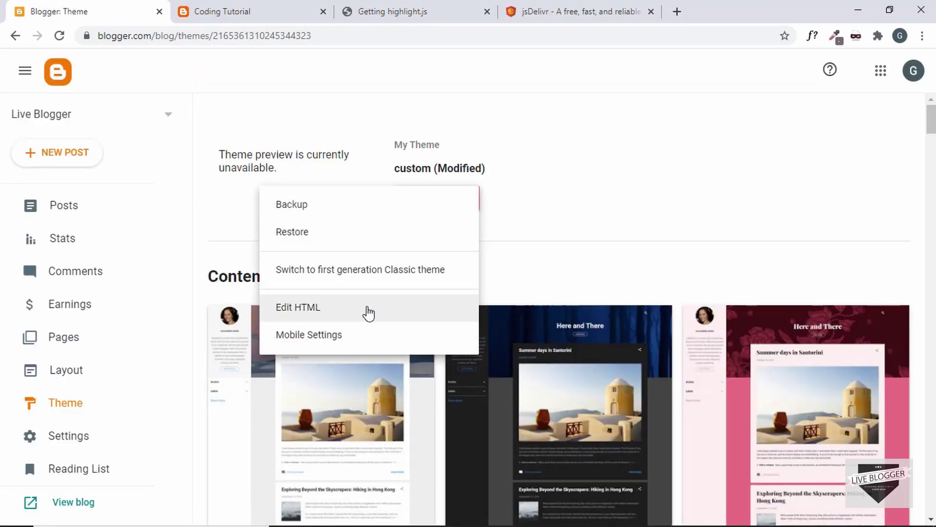
{"action": "left_click", "coordinate": [368, 312]}
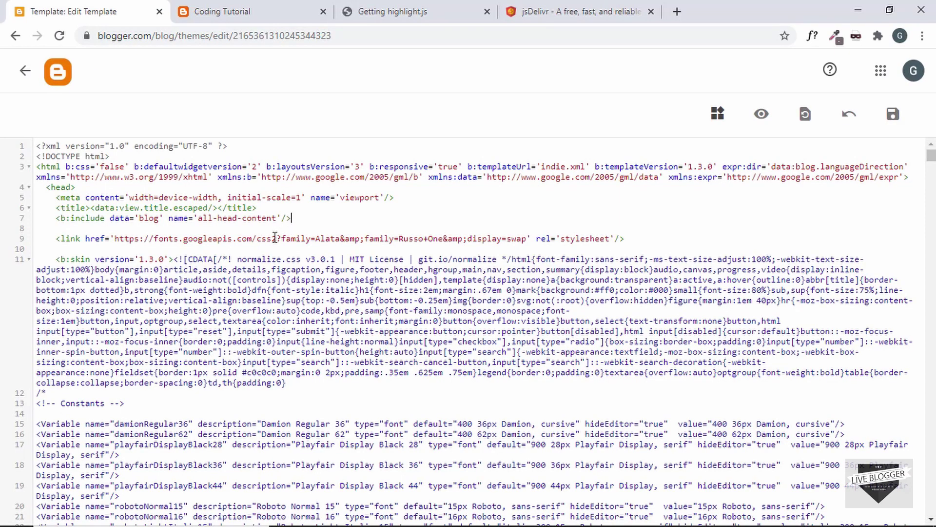
Paste the copied stylesheet link into the theme's head, after a blank line below the all-head-content include
{"action": "left_click_drag", "start_coordinate": [46, 187], "coordinate": [75, 187]}
{"action": "left_click", "coordinate": [305, 220]}
{"action": "key", "text": "Return"}
{"action": "key", "text": "Return"}
{"action": "key", "text": "ctrl+v"}
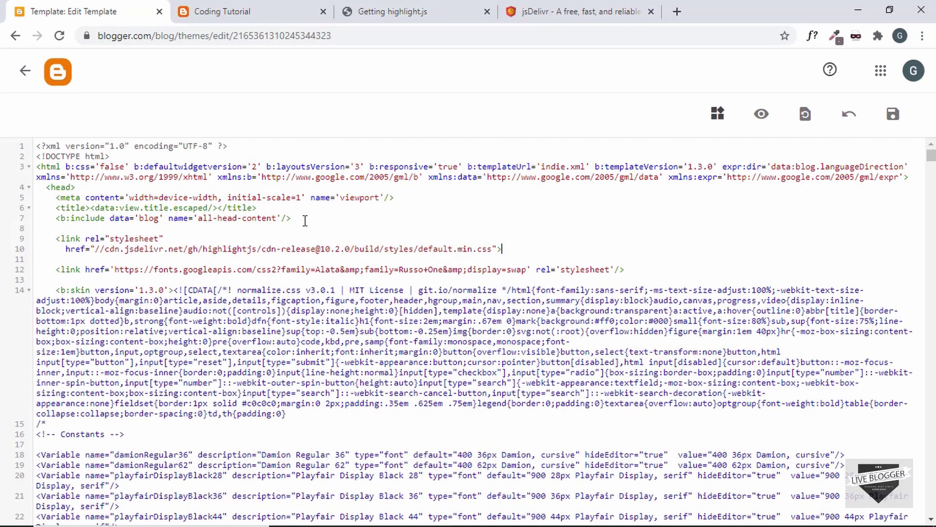
Join the pasted link tag into a single line and make it self-closing with />
{"action": "left_click_drag", "start_coordinate": [64, 253], "coordinate": [174, 238]}
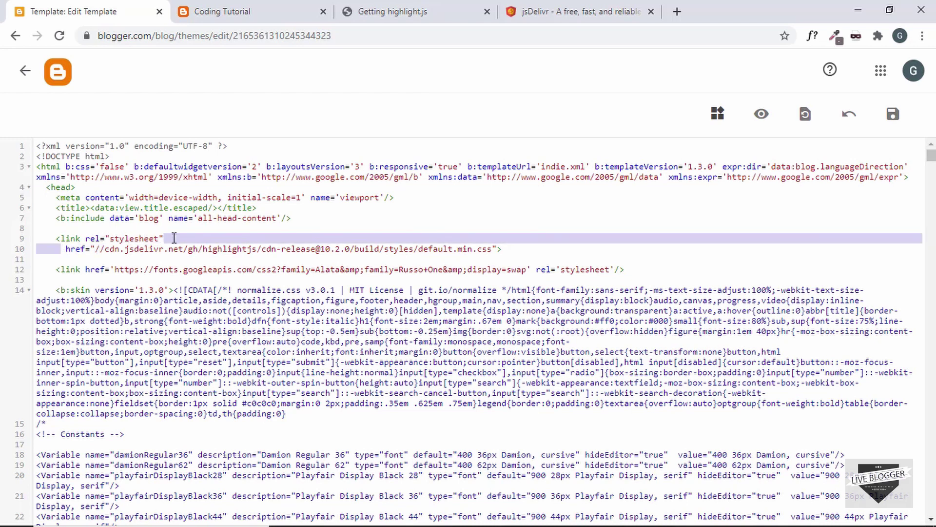
{"action": "key", "text": "BackSpace"}
{"action": "left_click", "coordinate": [596, 238]}
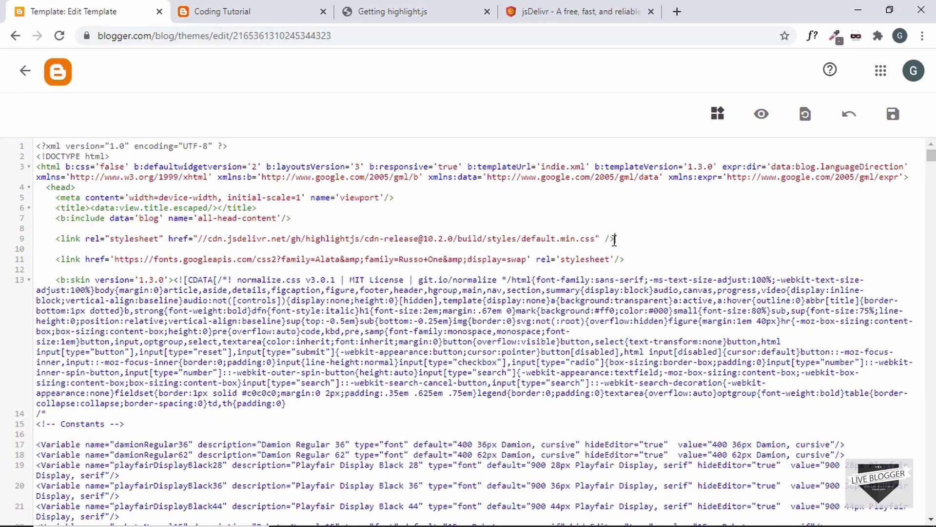
Copy the highlight.min.js script tag from the download page and paste it below the b:template-script line, before </body>
{"action": "left_click", "coordinate": [407, 11]}
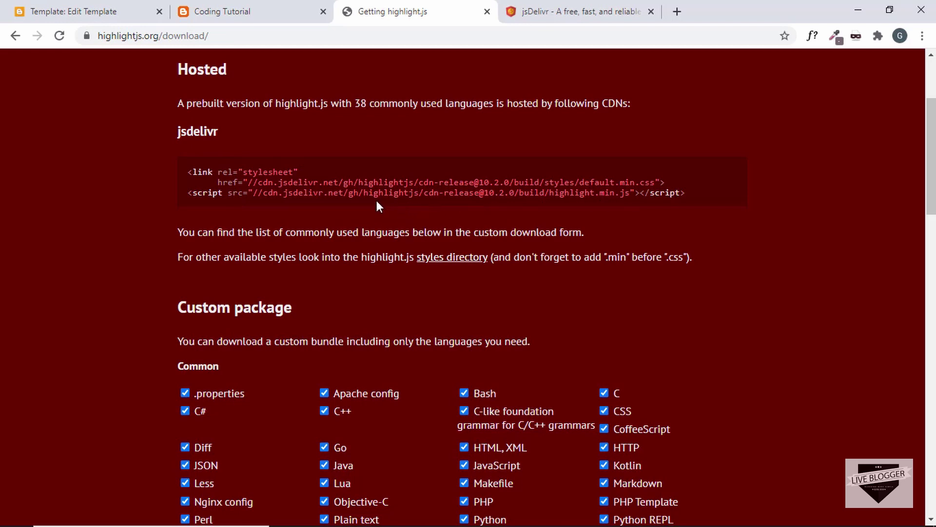
{"action": "left_click_drag", "start_coordinate": [188, 193], "coordinate": [679, 193]}
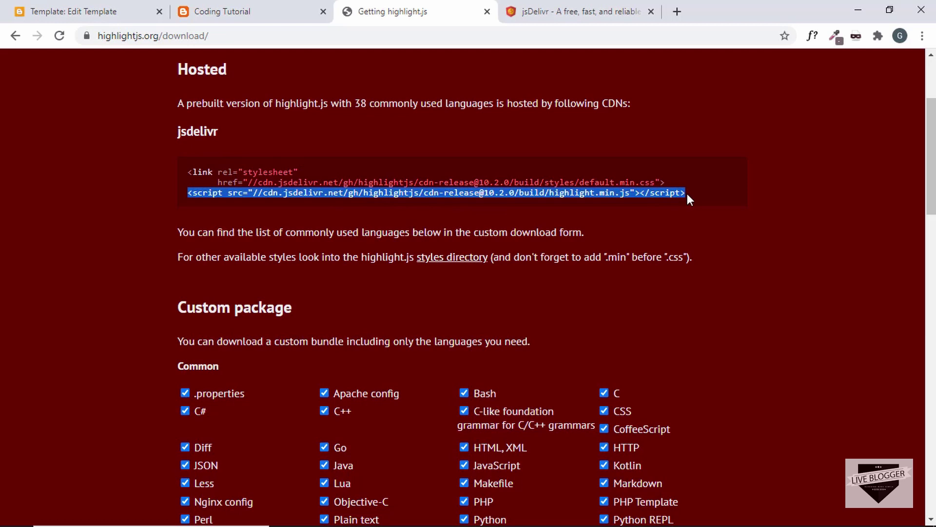
{"action": "left_click", "coordinate": [60, 8]}
{"action": "left_click_drag", "start_coordinate": [931, 155], "coordinate": [930, 452]}
{"action": "scroll", "coordinate": [834, 407], "scroll_direction": "down", "scroll_amount": 20}
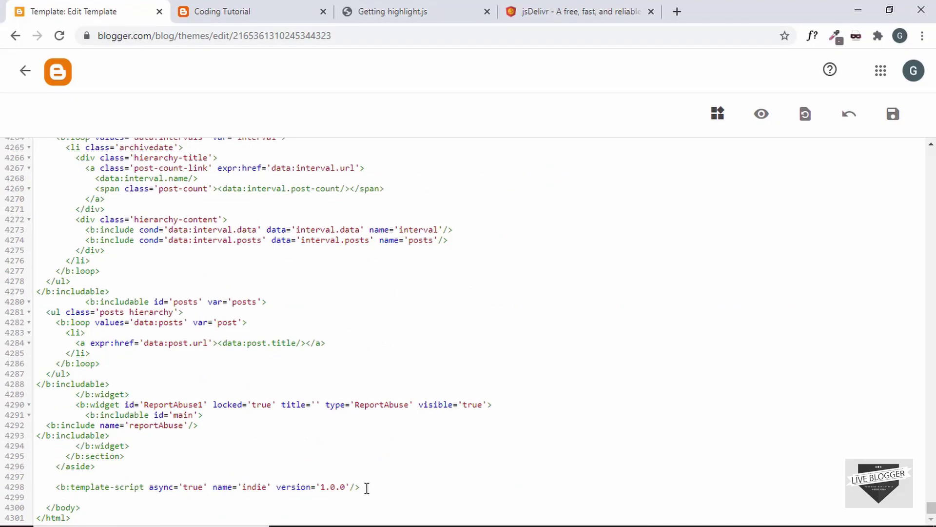
{"action": "key", "text": "Return"}
{"action": "key", "text": "Return"}
{"action": "scroll", "coordinate": [393, 490], "scroll_direction": "down", "scroll_amount": 1}
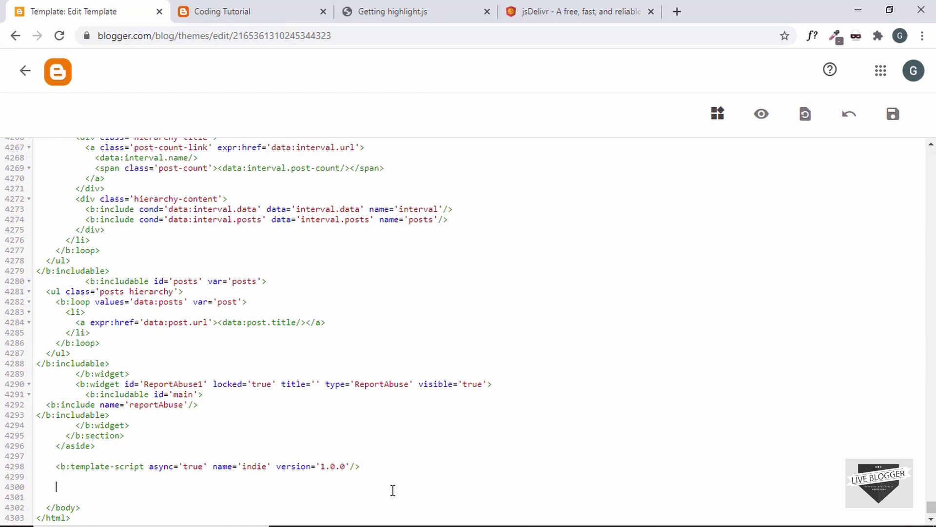
{"action": "key", "text": "ctrl+v"}
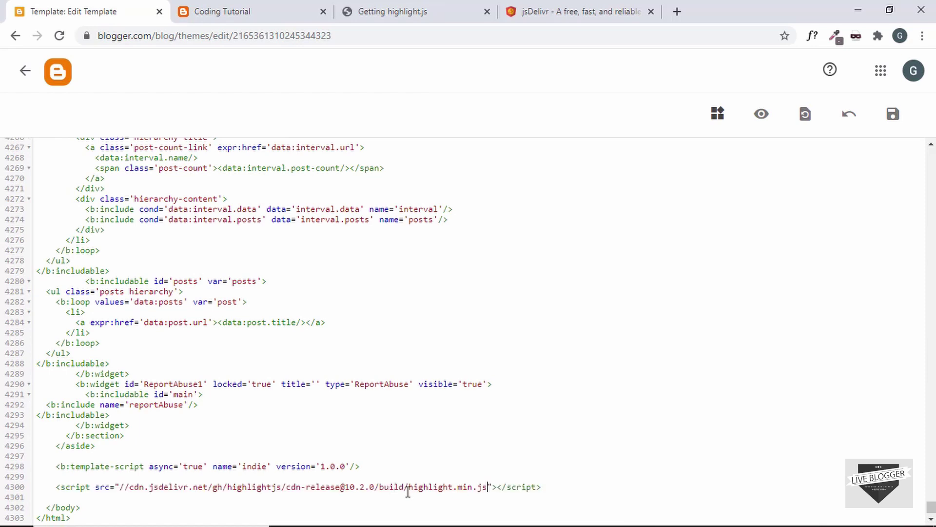
{"action": "left_click_drag", "start_coordinate": [486, 493], "coordinate": [466, 491]}
{"action": "left_click", "coordinate": [466, 492]}
{"action": "key", "text": "ctrl+3"}
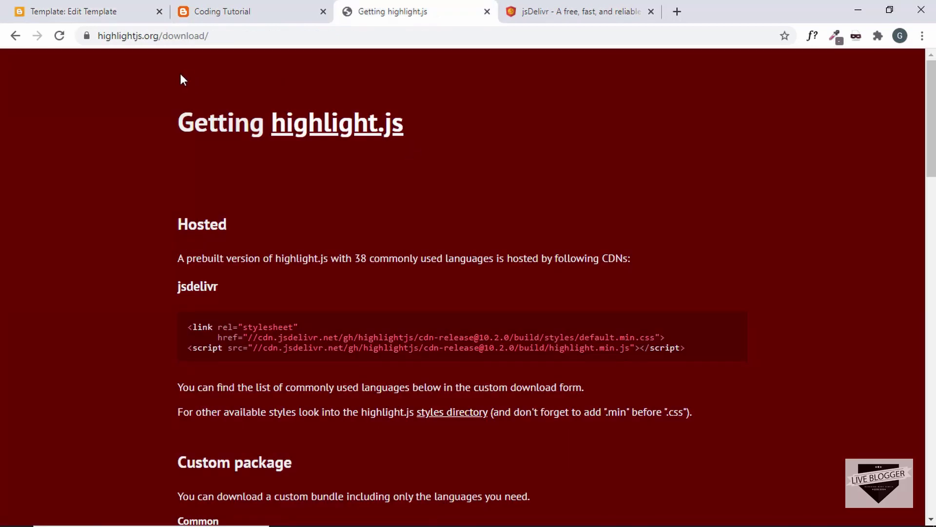
{"action": "left_click", "coordinate": [107, 8]}
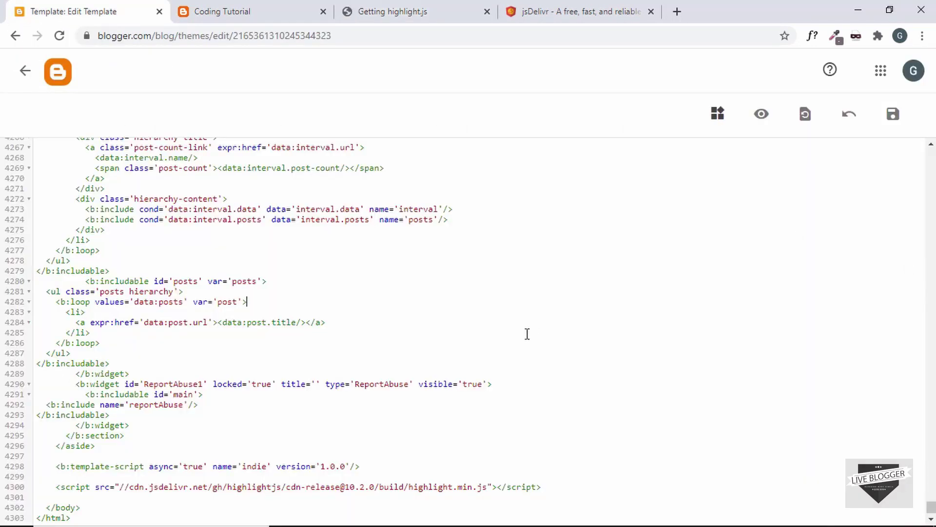
Add an empty <script></script> block with a line break inside, below the highlight.min.js script tag
{"action": "key", "text": "Return"}
{"action": "scroll", "coordinate": [556, 487], "scroll_direction": "down", "scroll_amount": 1}
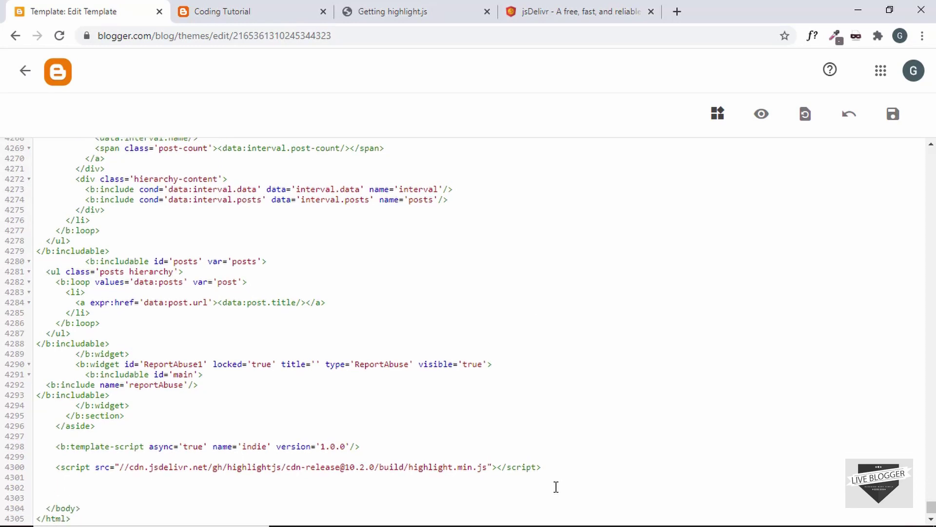
{"action": "type", "text": "<script"}
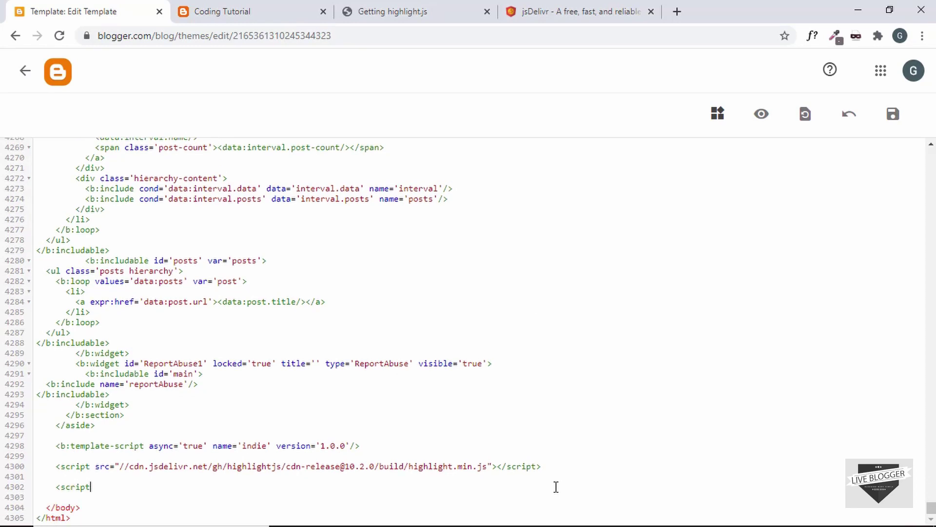
{"action": "type", "text": ">  </script>"}
{"action": "key", "text": "Left"}
{"action": "key", "text": "Left"}
{"action": "key", "text": "Left"}
{"action": "key", "text": "Left"}
{"action": "key", "text": "Left"}
{"action": "key", "text": "Left"}
{"action": "key", "text": "Left"}
{"action": "key", "text": "Left"}
{"action": "key", "text": "Left"}
{"action": "key", "text": "Return"}
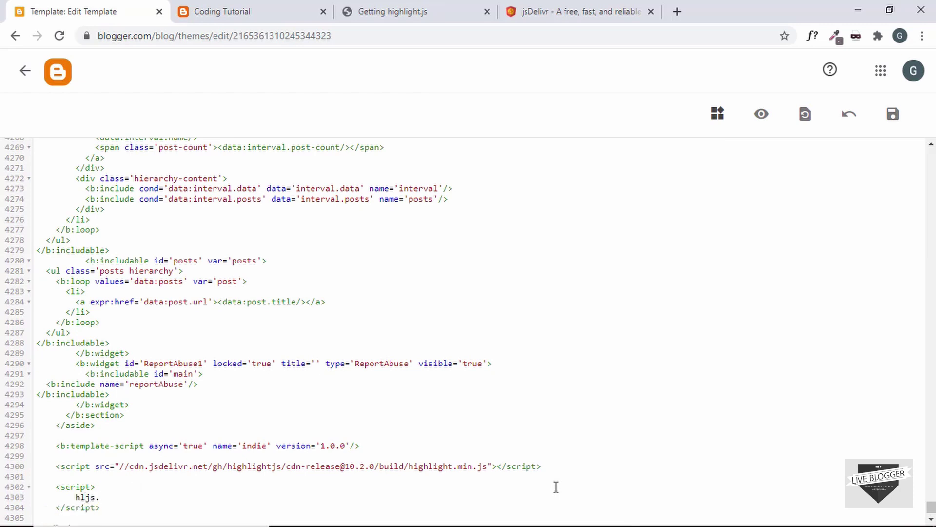
Enter hljs.initHighlightingOnLoad(); inside the new script block and save the theme
{"action": "type", "text": "hljs.initHighlightingOnLoad();"}
{"action": "scroll", "coordinate": [103, 481], "scroll_direction": "down", "scroll_amount": 1}
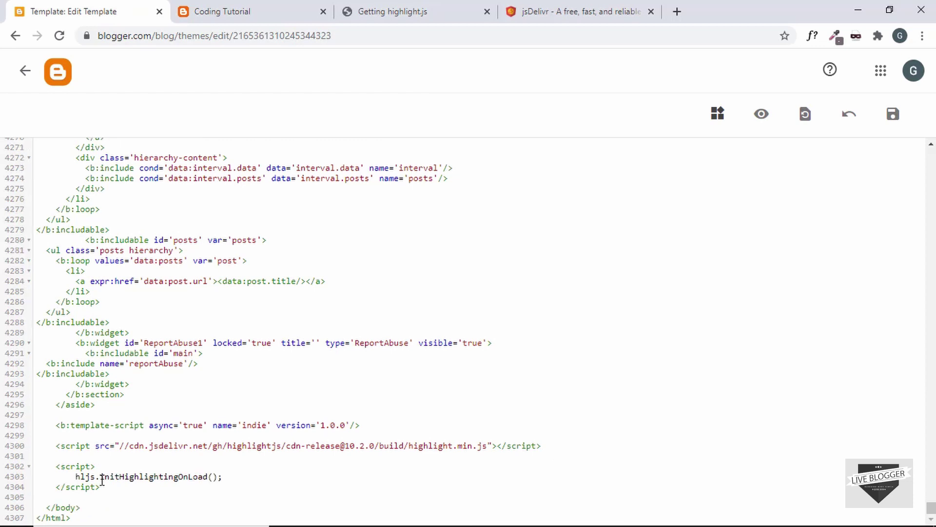
{"action": "left_click_drag", "start_coordinate": [102, 477], "coordinate": [226, 478]}
{"action": "left_click", "coordinate": [223, 477]}
{"action": "left_click", "coordinate": [894, 116]}
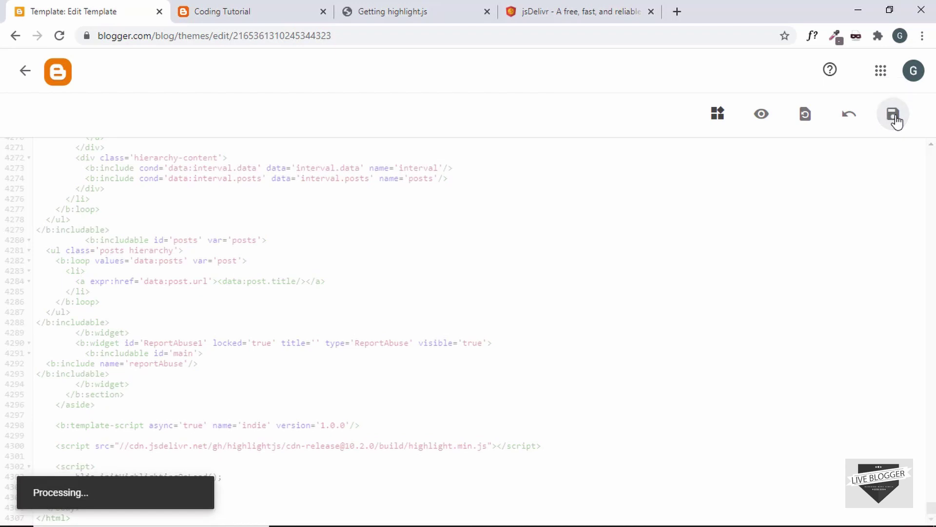
Reload the published Coding Tutorial post and check the highlighting of its code block
{"action": "left_click", "coordinate": [253, 21]}
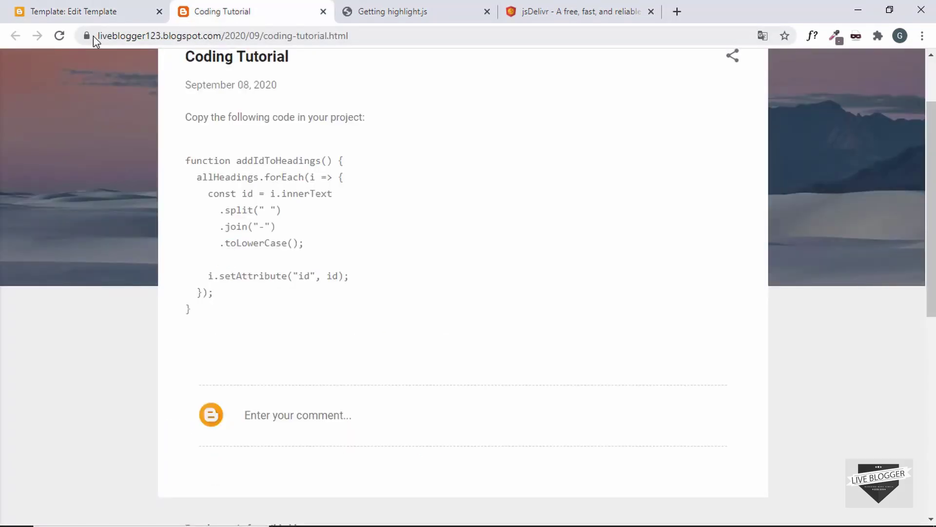
{"action": "left_click", "coordinate": [58, 38]}
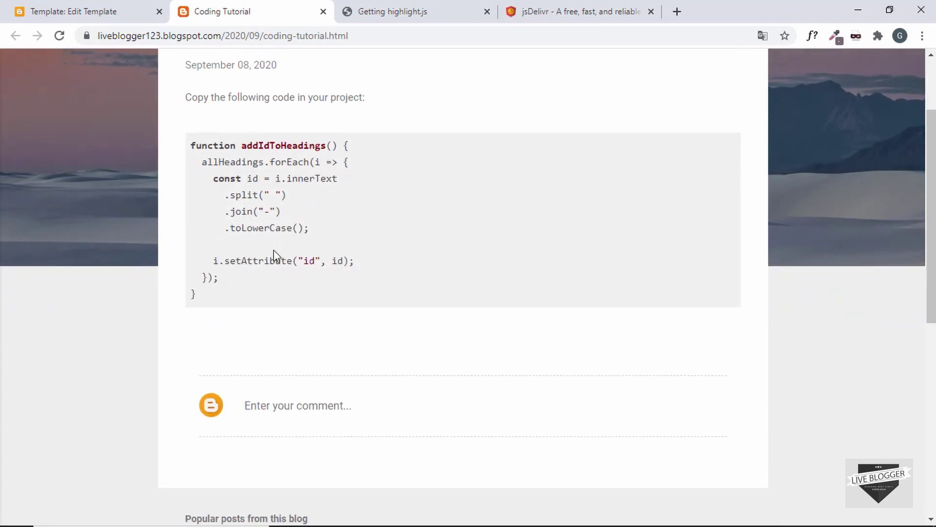
{"action": "scroll", "coordinate": [274, 250], "scroll_direction": "up", "scroll_amount": 2}
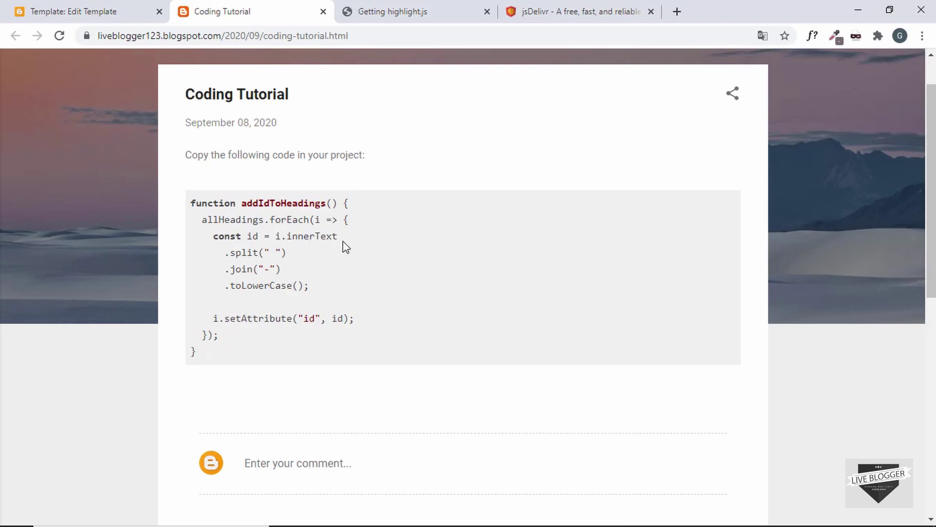
Search jsDelivr for "highlight" and open the highlight.js package page
{"action": "left_click", "coordinate": [566, 14]}
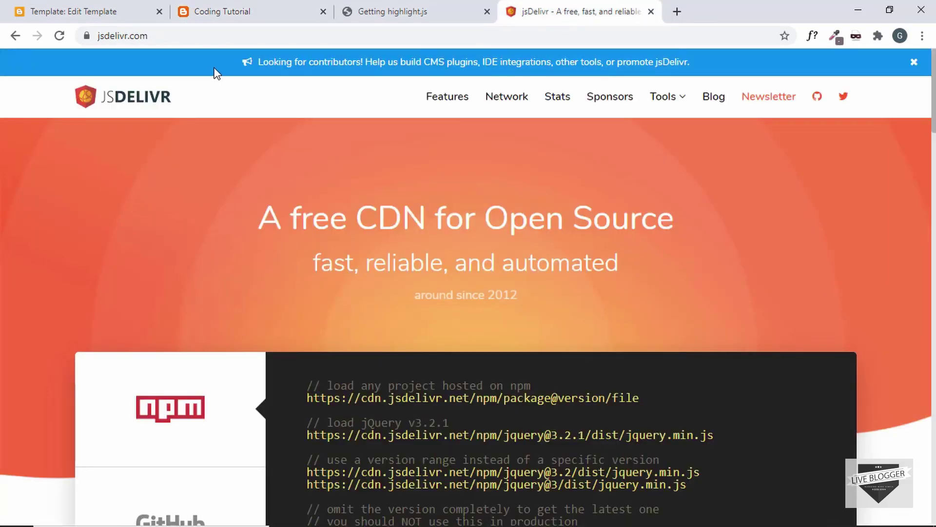
{"action": "scroll", "coordinate": [645, 153], "scroll_direction": "down", "scroll_amount": 1}
{"action": "scroll", "coordinate": [645, 154], "scroll_direction": "down", "scroll_amount": 12}
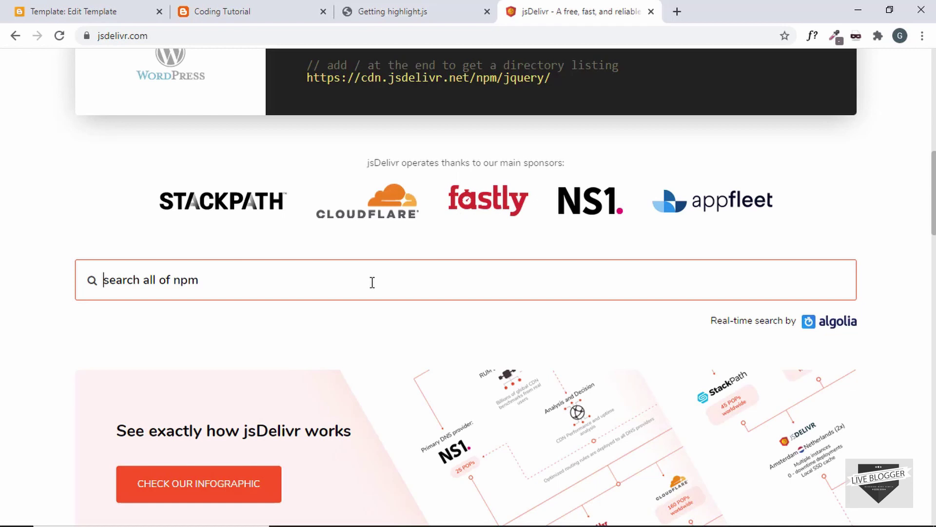
{"action": "type", "text": "hi"}
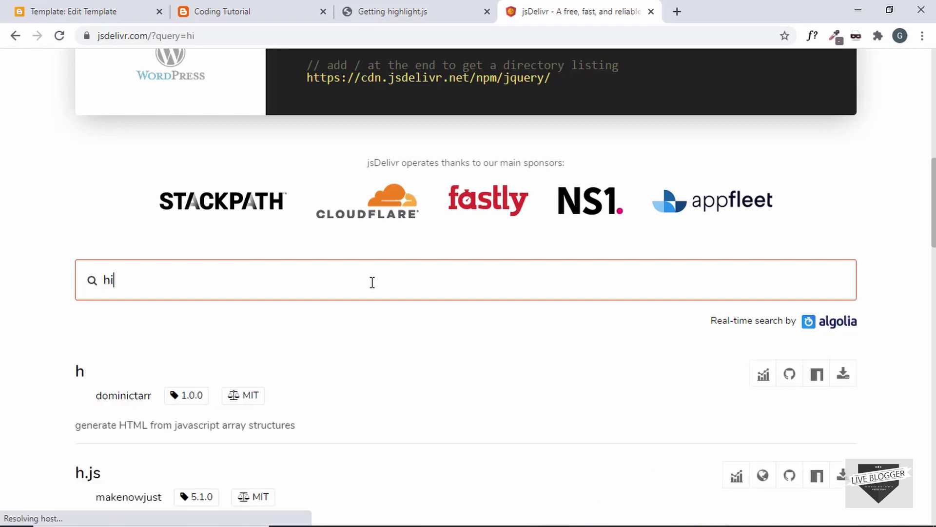
{"action": "type", "text": "ghlight"}
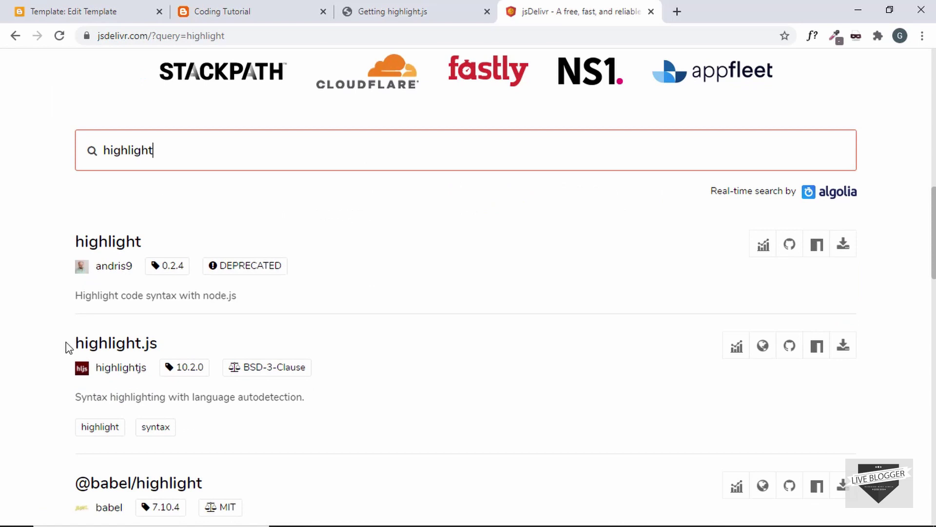
{"action": "left_click", "coordinate": [108, 348]}
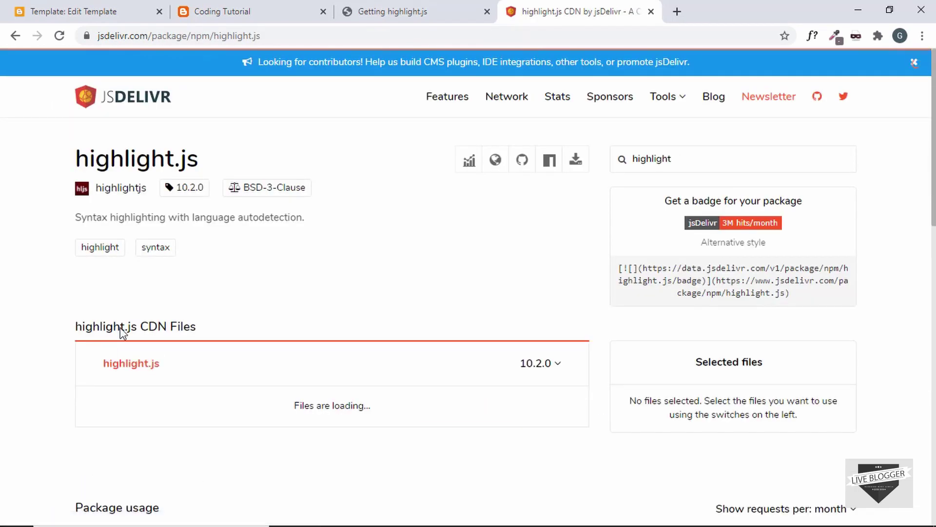
Open the styles folder in the highlight.js CDN files and expand it to list every file
{"action": "scroll", "coordinate": [312, 273], "scroll_direction": "down", "scroll_amount": 4}
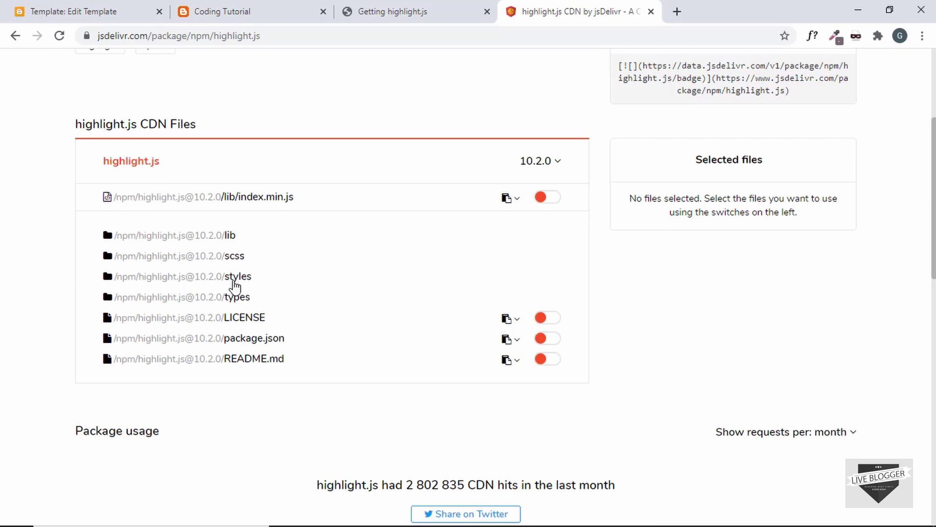
{"action": "left_click", "coordinate": [205, 277]}
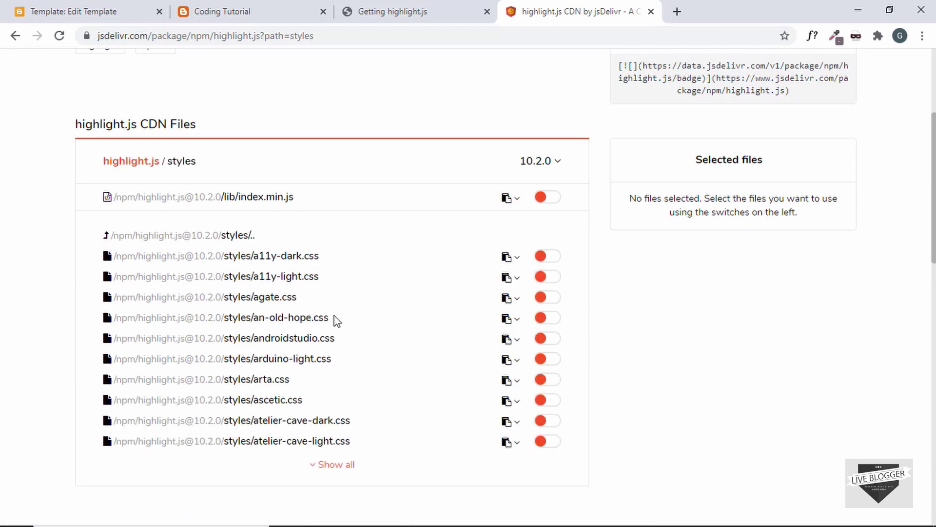
{"action": "scroll", "coordinate": [336, 314], "scroll_direction": "down", "scroll_amount": 1}
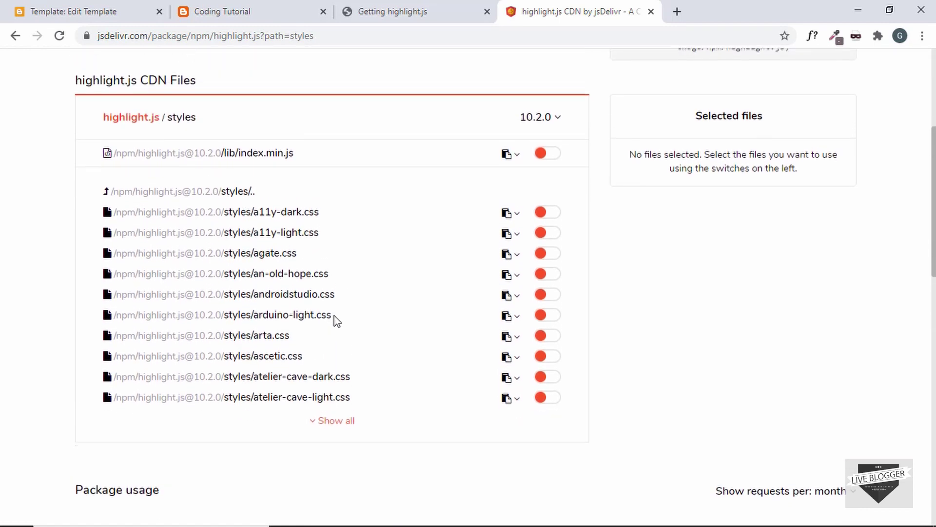
{"action": "left_click", "coordinate": [337, 416]}
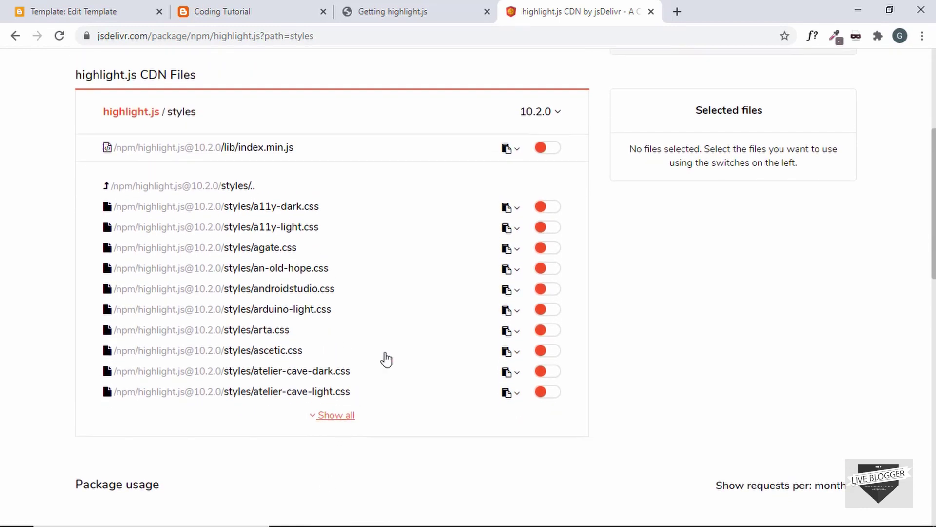
Copy the HTML link tag for styles/railscasts.css from the list of style files
{"action": "scroll", "coordinate": [370, 316], "scroll_direction": "down", "scroll_amount": 8}
{"action": "scroll", "coordinate": [373, 316], "scroll_direction": "down", "scroll_amount": 10}
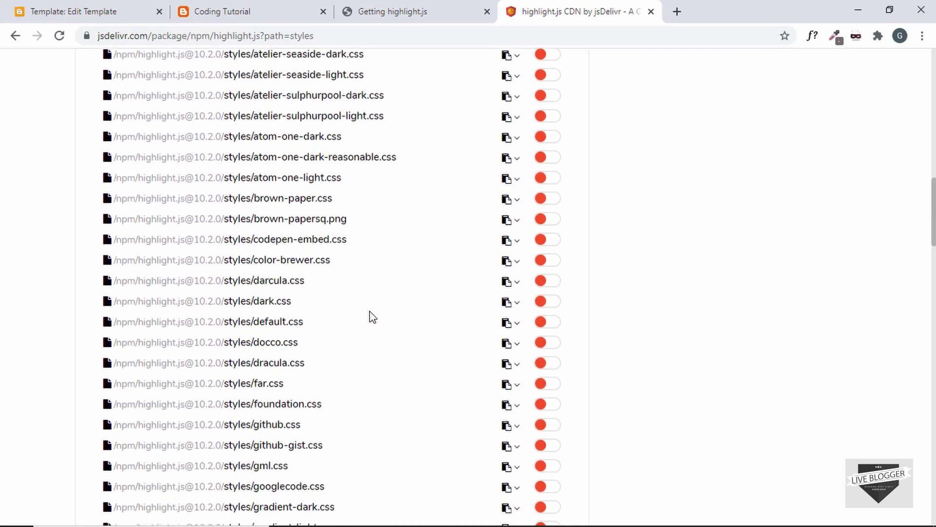
{"action": "scroll", "coordinate": [373, 317], "scroll_direction": "down", "scroll_amount": 7}
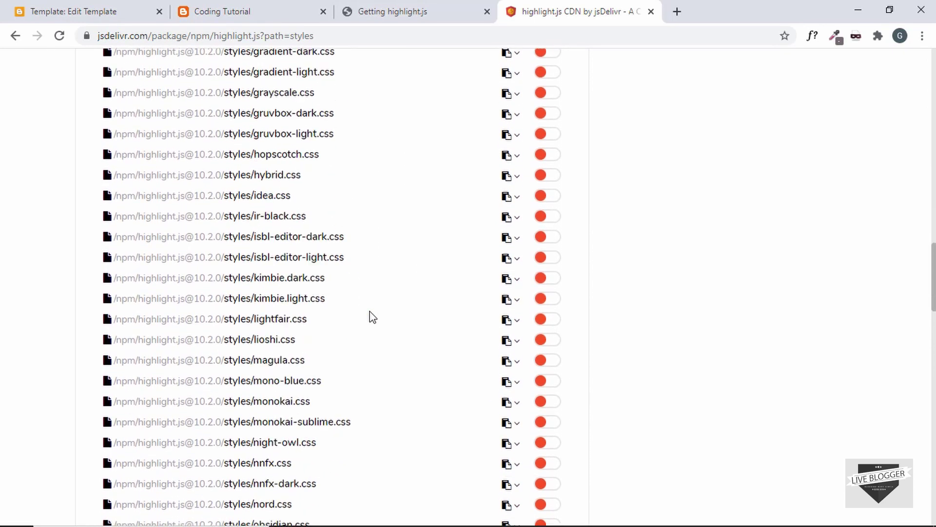
{"action": "scroll", "coordinate": [373, 316], "scroll_direction": "down", "scroll_amount": 7}
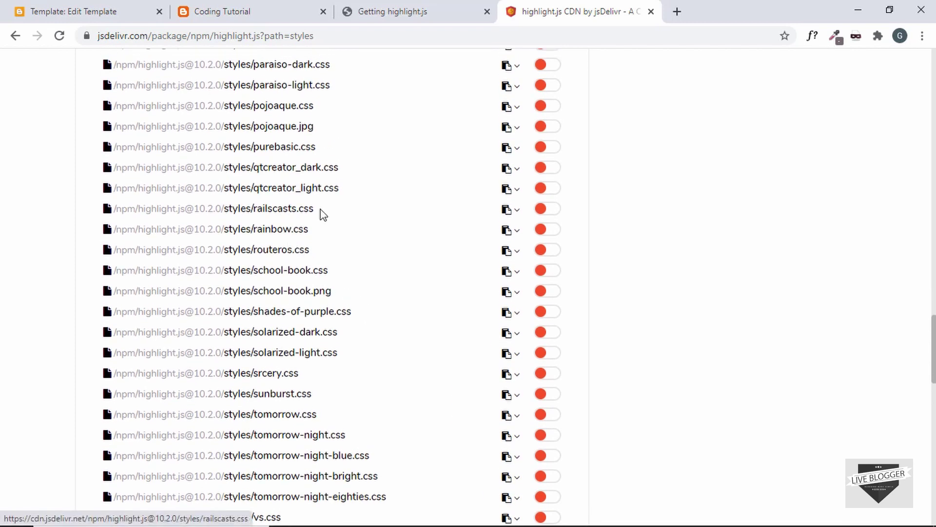
{"action": "left_click", "coordinate": [515, 213]}
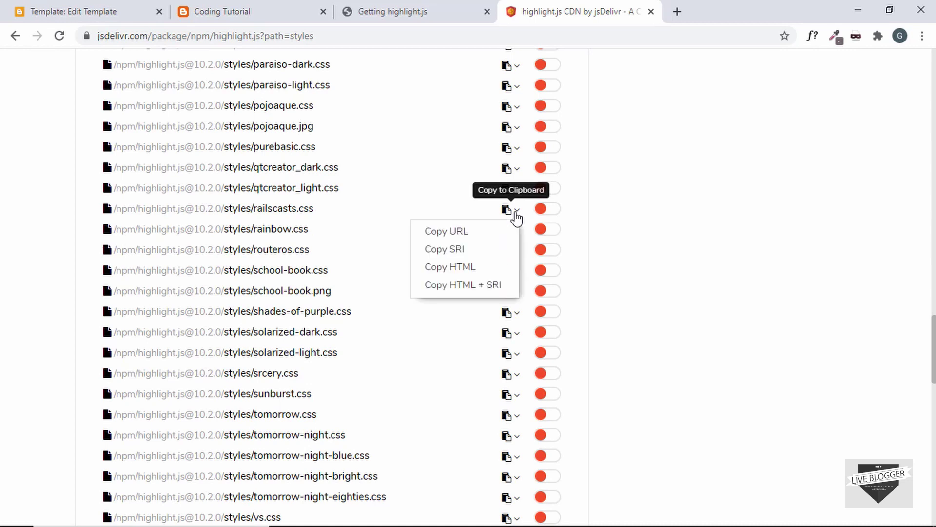
{"action": "left_click", "coordinate": [478, 269]}
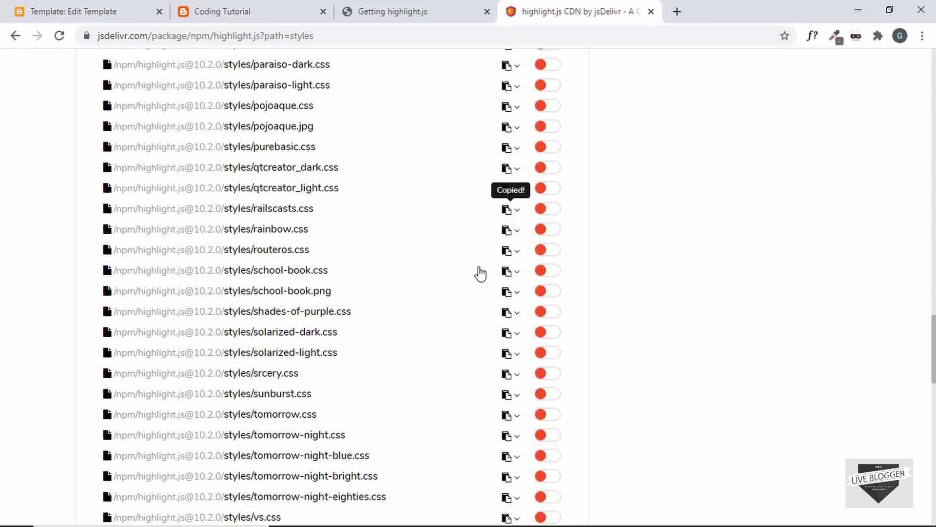
Replace the default.min.css link tag in the blog theme's head with the copied railscasts.css tag
{"action": "left_click", "coordinate": [52, 10]}
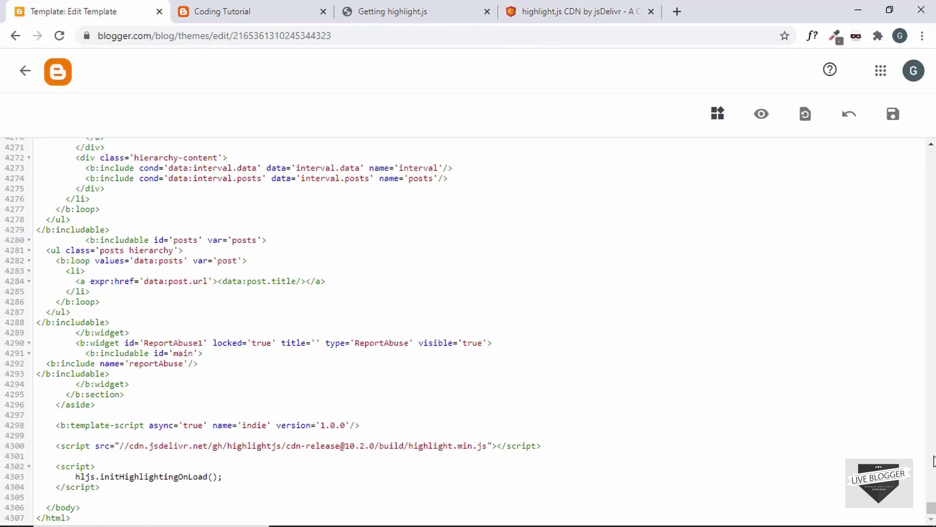
{"action": "left_click_drag", "start_coordinate": [931, 493], "coordinate": [932, 148]}
{"action": "left_click", "coordinate": [627, 239]}
{"action": "left_click_drag", "start_coordinate": [625, 241], "coordinate": [62, 241]}
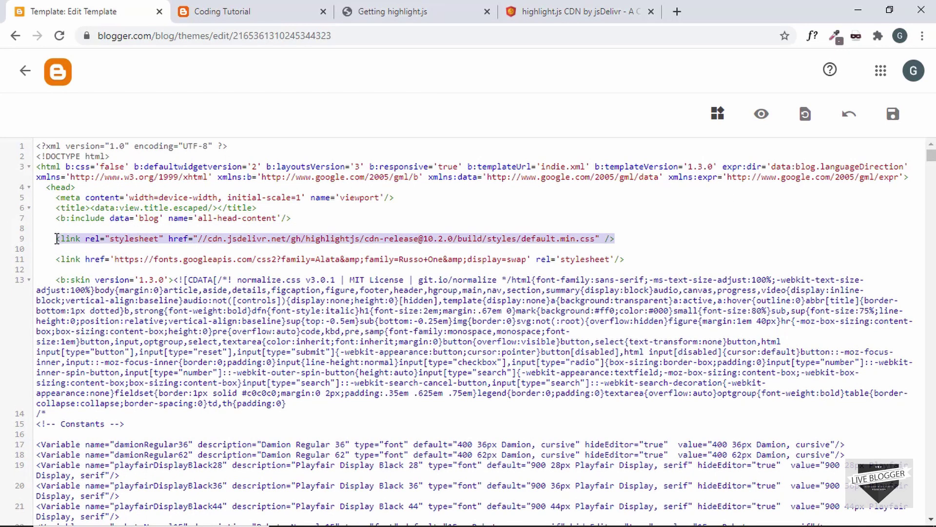
{"action": "key", "text": "ctrl+v"}
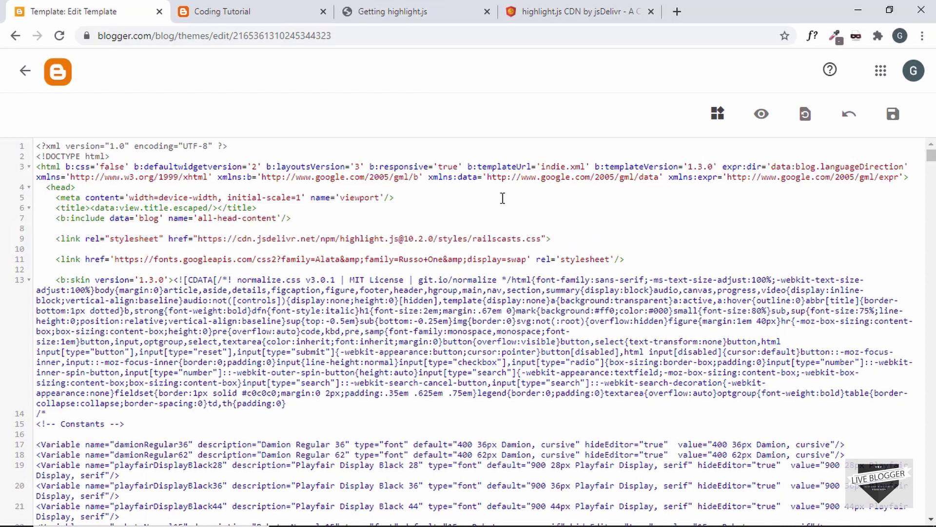
Make the railscasts.css link tag self-closing with /> and save the theme
{"action": "left_click", "coordinate": [891, 122]}
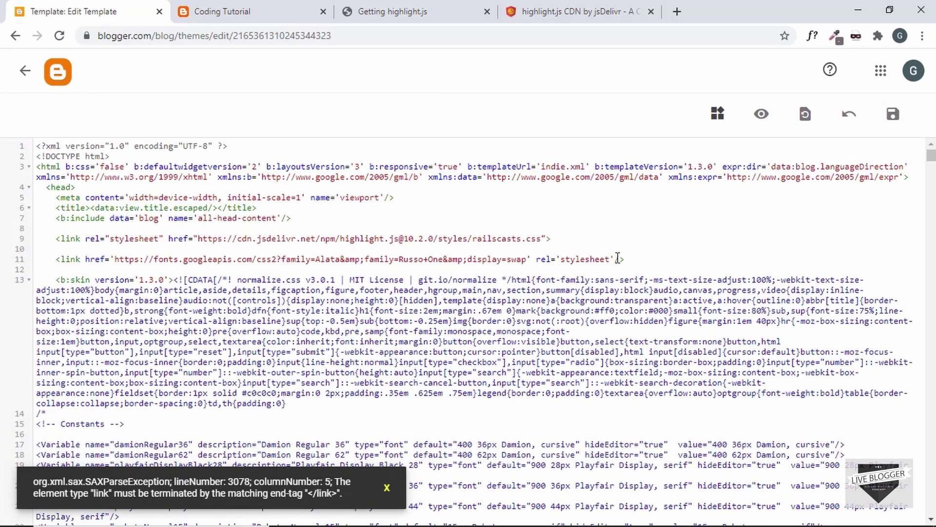
{"action": "left_click", "coordinate": [893, 116]}
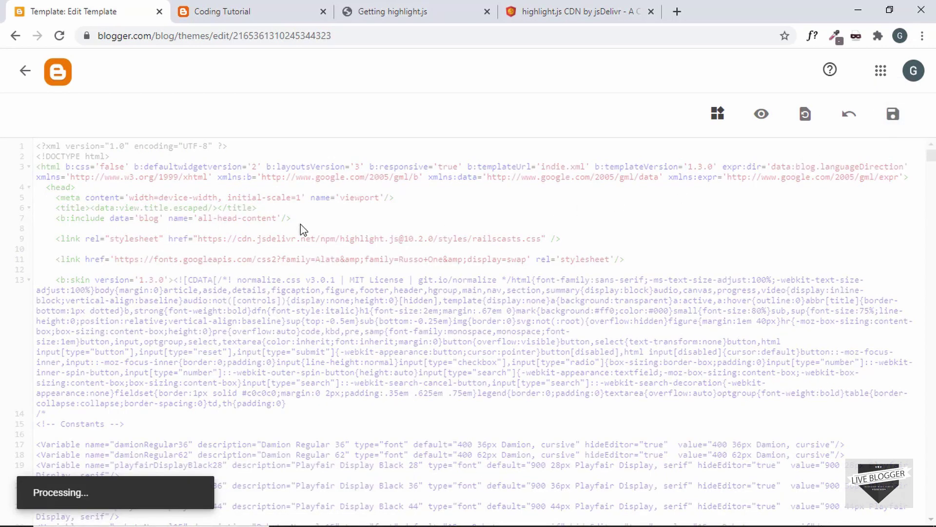
Reload the published Coding Tutorial post and examine the railscasts colours across its code block
{"action": "key", "text": "ctrl+Tab"}
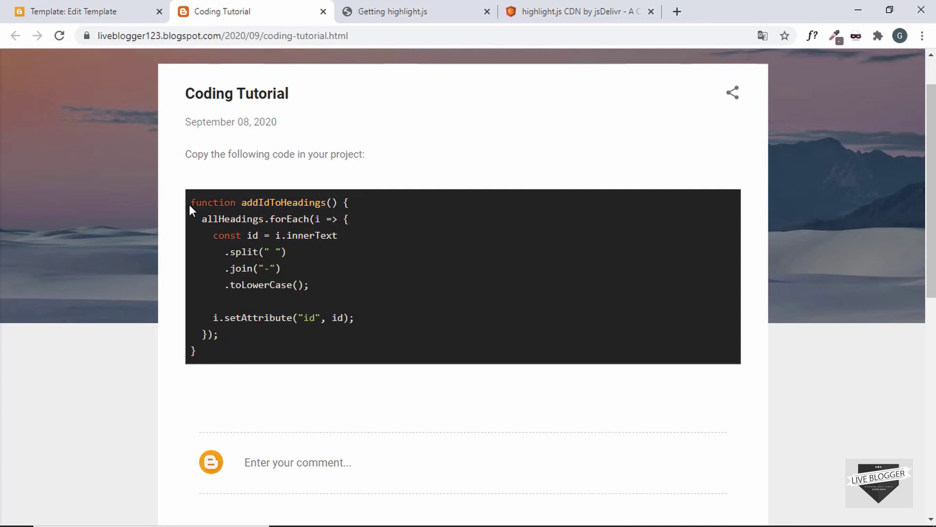
{"action": "left_click_drag", "start_coordinate": [189, 204], "coordinate": [213, 349]}
{"action": "left_click", "coordinate": [229, 350]}
Leave the theme editor, open the Coding Tutorial post for editing and add a new line below the existing code block
{"action": "left_click", "coordinate": [96, 14]}
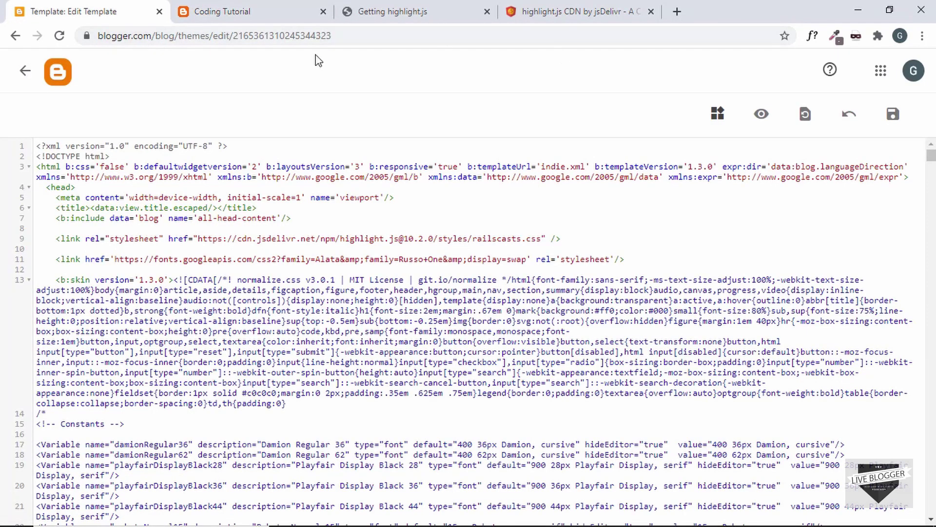
{"action": "left_click", "coordinate": [25, 72]}
{"action": "left_click", "coordinate": [76, 221]}
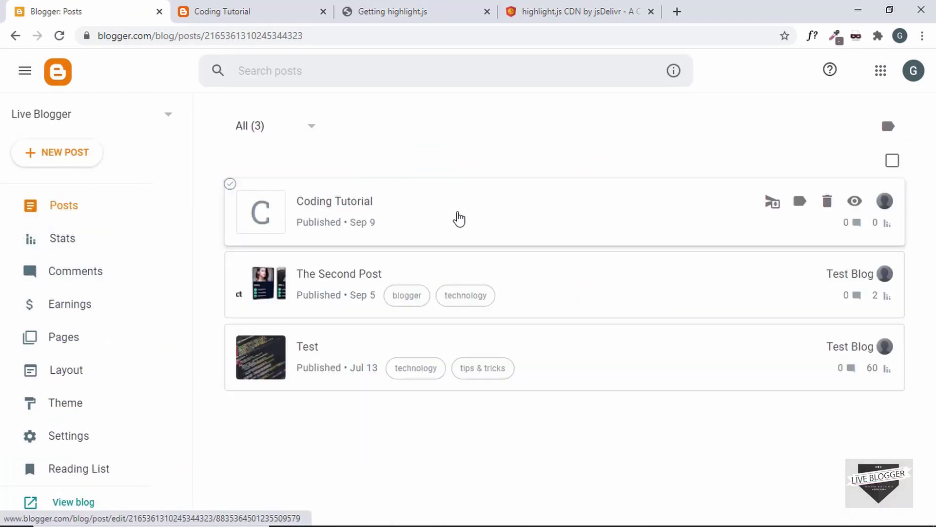
{"action": "left_click", "coordinate": [469, 218]}
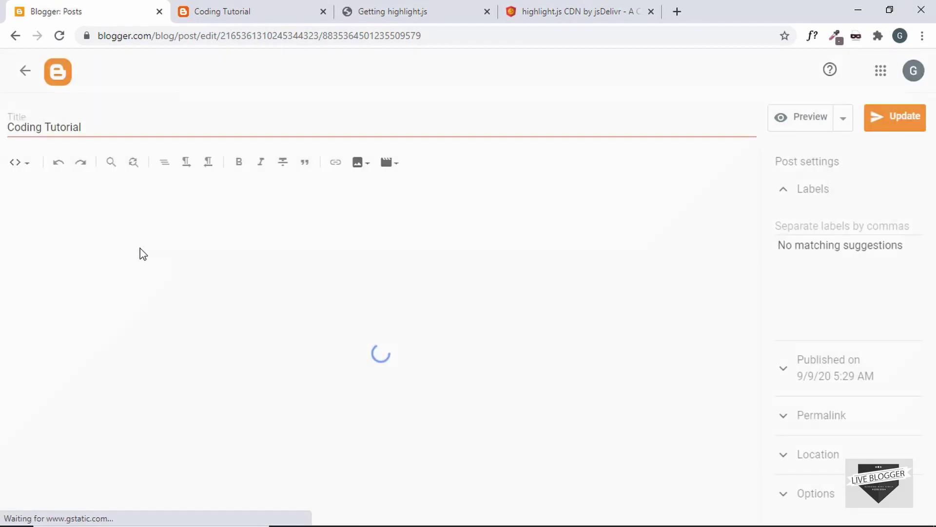
{"action": "key", "text": "Return"}
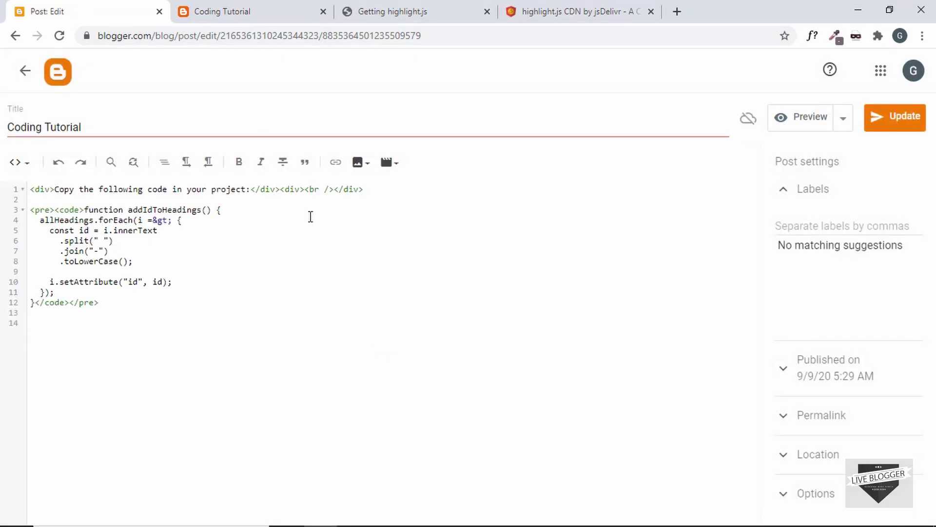
Switch to Visual Studio Code and copy the .toc-container and .toc-container h2.index-heading rules from style.css
{"action": "key", "text": "alt+Tab"}
{"action": "left_click", "coordinate": [147, 34]}
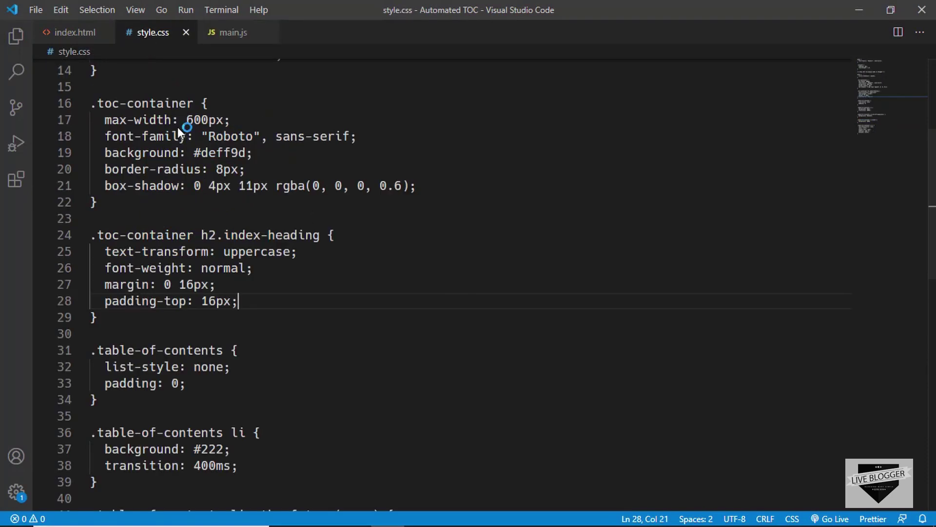
{"action": "scroll", "coordinate": [176, 141], "scroll_direction": "up", "scroll_amount": 5}
{"action": "scroll", "coordinate": [176, 142], "scroll_direction": "down", "scroll_amount": 5}
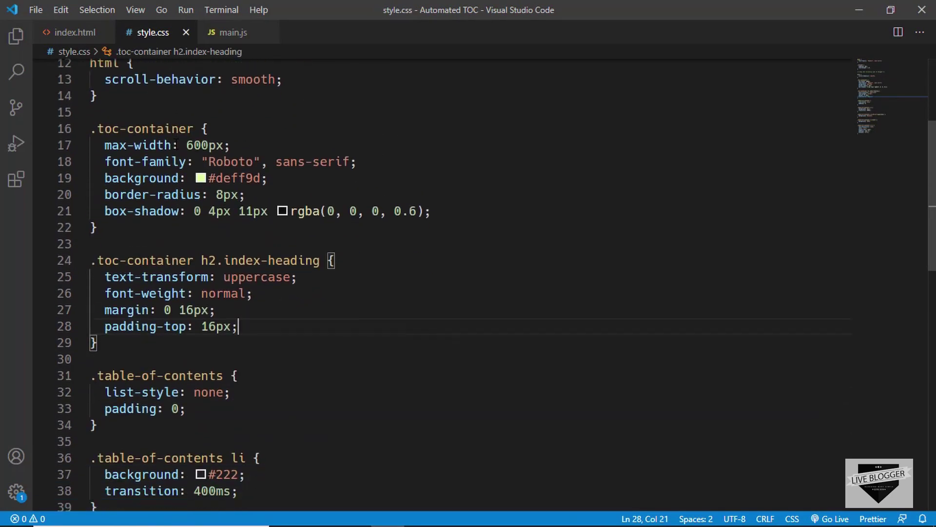
{"action": "scroll", "coordinate": [176, 144], "scroll_direction": "up", "scroll_amount": 3}
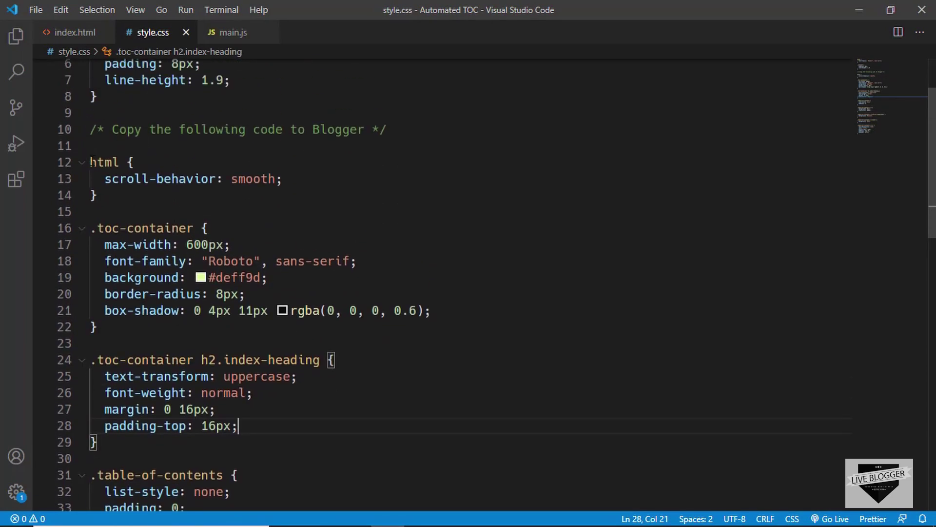
{"action": "left_click_drag", "start_coordinate": [98, 442], "coordinate": [90, 233]}
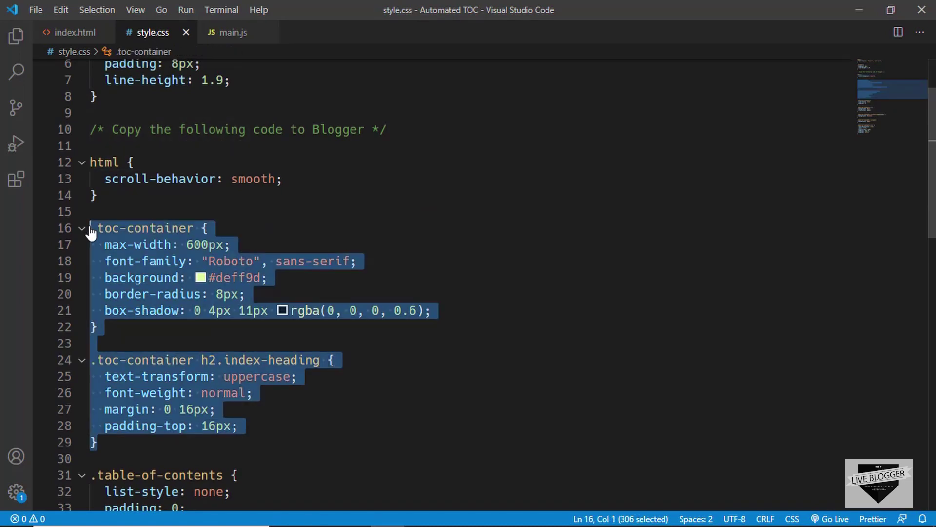
Back in the Blogger post, paste the copied CSS inside a new <pre><code></code></pre> block below the JavaScript one and update the post
{"action": "key", "text": "alt+Tab"}
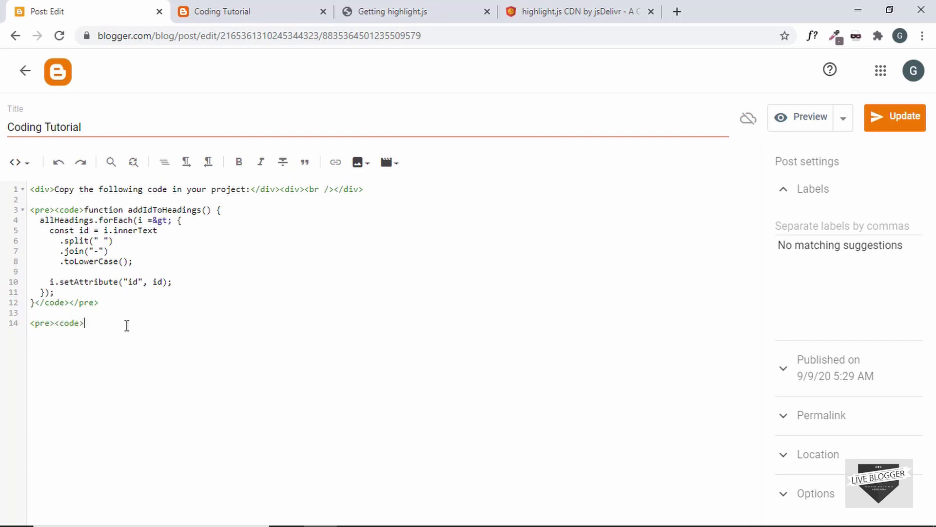
{"action": "key", "text": "ctrl+v"}
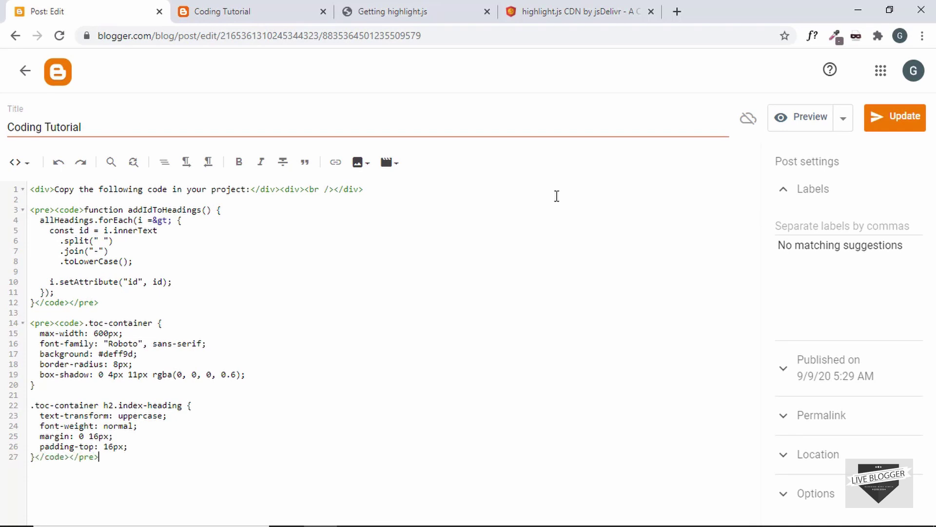
{"action": "left_click", "coordinate": [880, 117]}
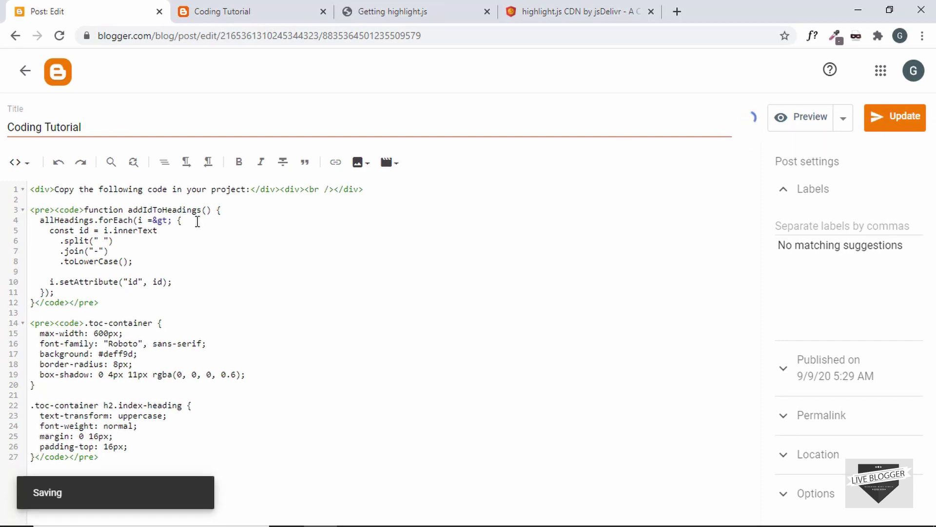
Reload the published Coding Tutorial post to check the added CSS code block
{"action": "left_click", "coordinate": [236, 8]}
{"action": "left_click", "coordinate": [59, 37]}
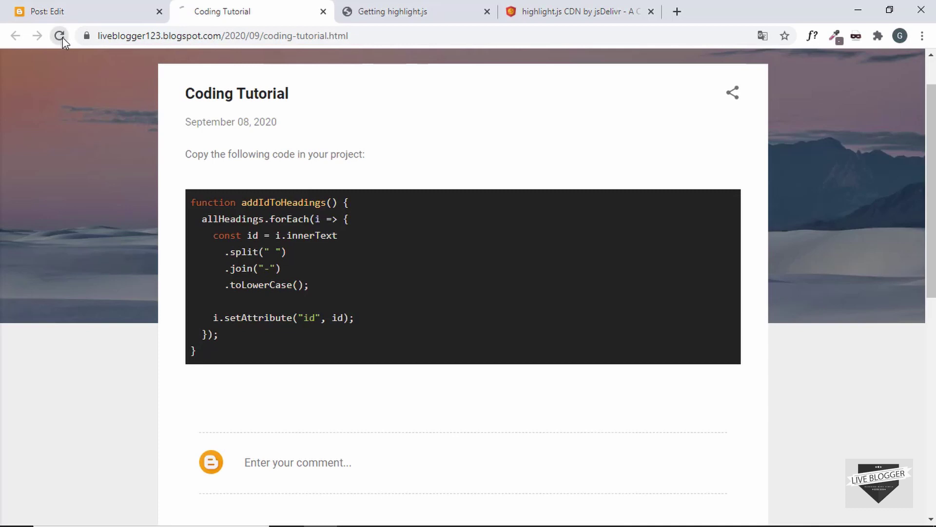
Examine the highlighting of the CSS code block in the published Coding Tutorial post
{"action": "scroll", "coordinate": [243, 258], "scroll_direction": "down", "scroll_amount": 3}
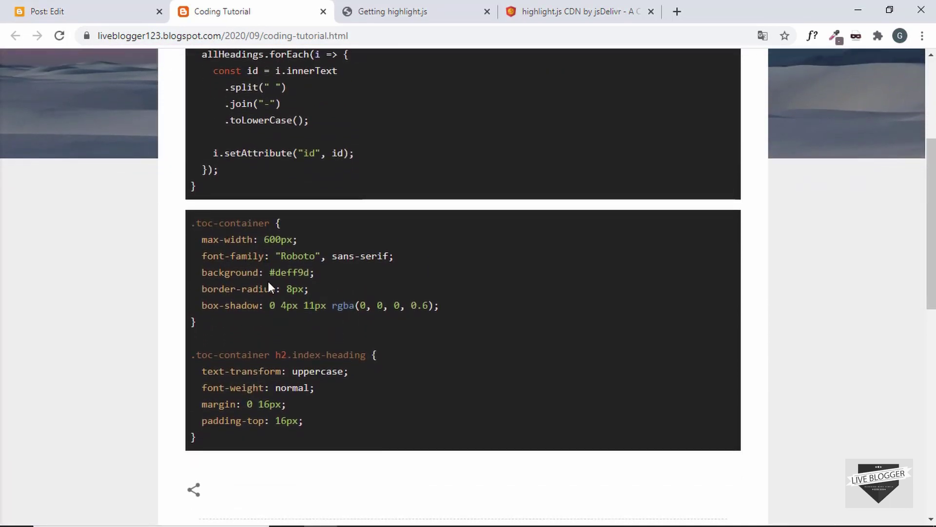
{"action": "scroll", "coordinate": [347, 361], "scroll_direction": "down", "scroll_amount": 2}
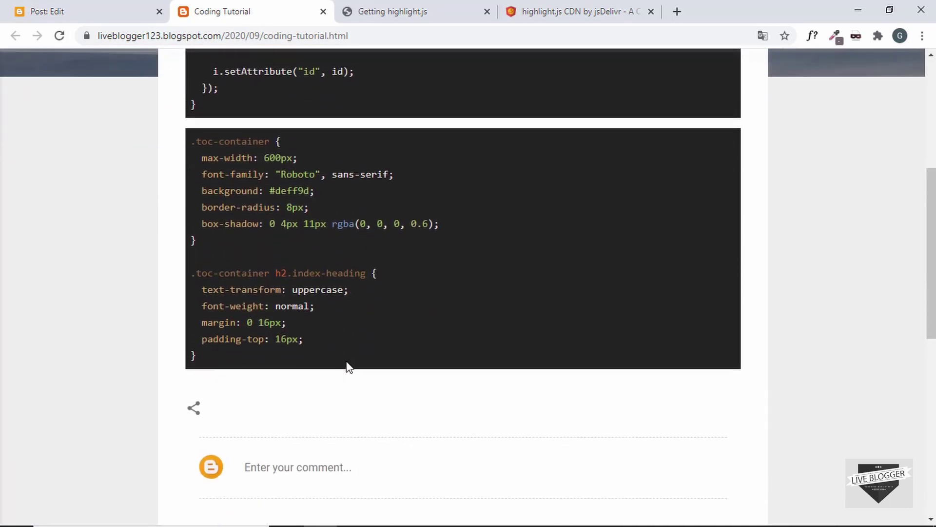
{"action": "scroll", "coordinate": [347, 362], "scroll_direction": "up", "scroll_amount": 2}
{"action": "scroll", "coordinate": [347, 361], "scroll_direction": "down", "scroll_amount": 1}
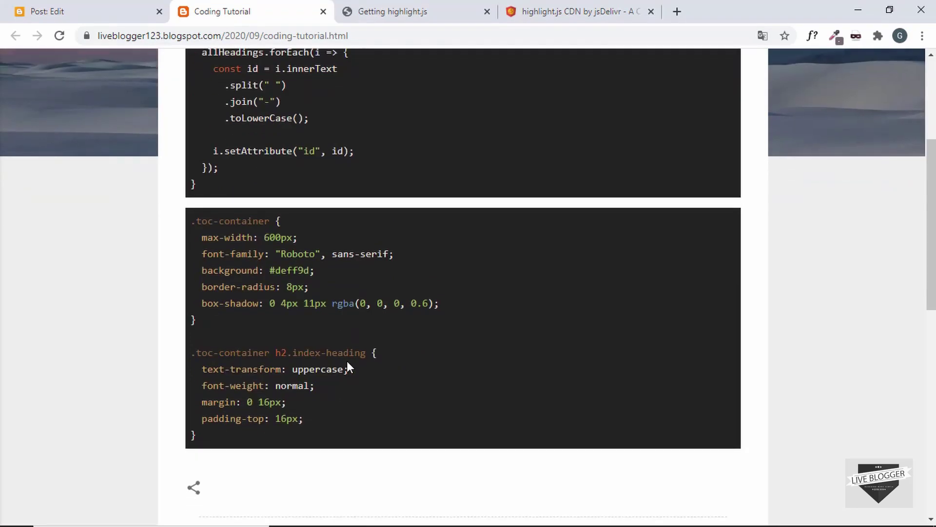
{"action": "scroll", "coordinate": [347, 362], "scroll_direction": "down", "scroll_amount": 1}
{"action": "scroll", "coordinate": [347, 361], "scroll_direction": "up", "scroll_amount": 2}
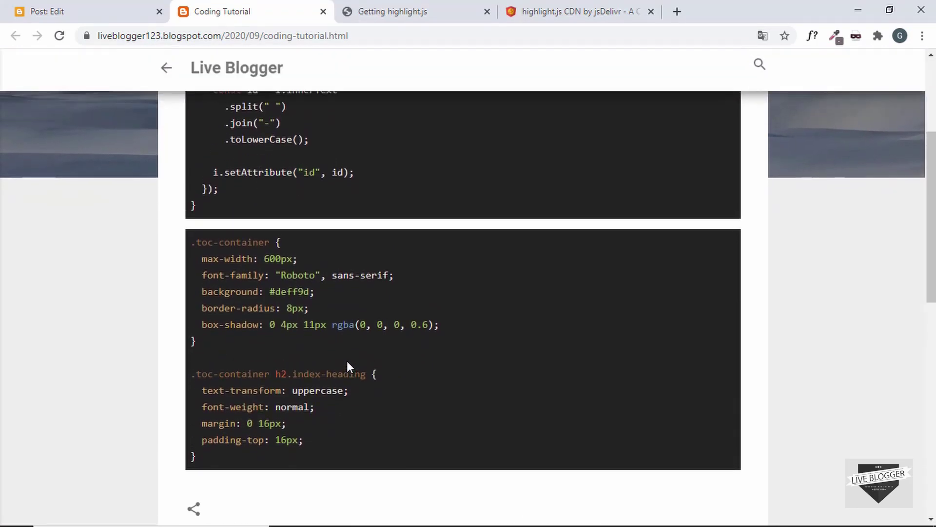
Return to the Coding Tutorial post editor and start a new <pre><code> block below the CSS one
{"action": "left_click", "coordinate": [86, 7]}
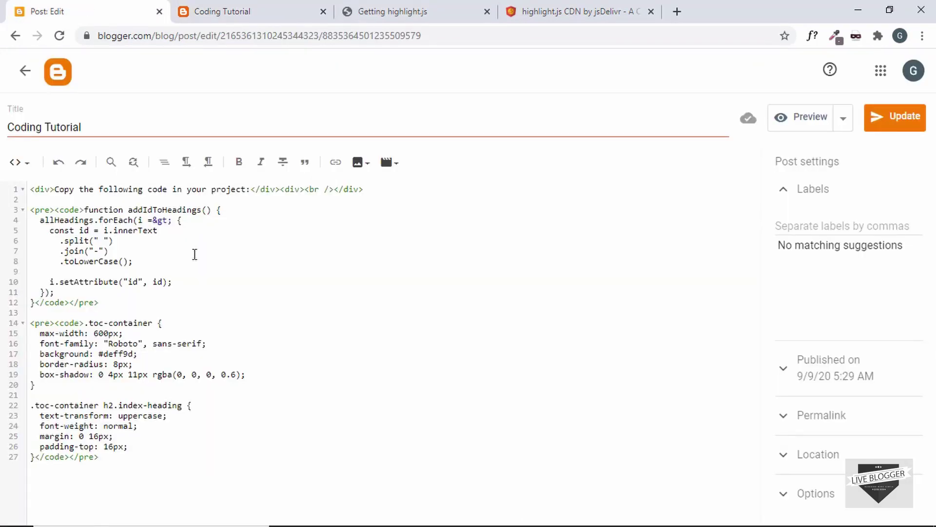
{"action": "key", "text": "Return"}
{"action": "key", "text": "Return"}
{"action": "type", "text": "<pre><code"}
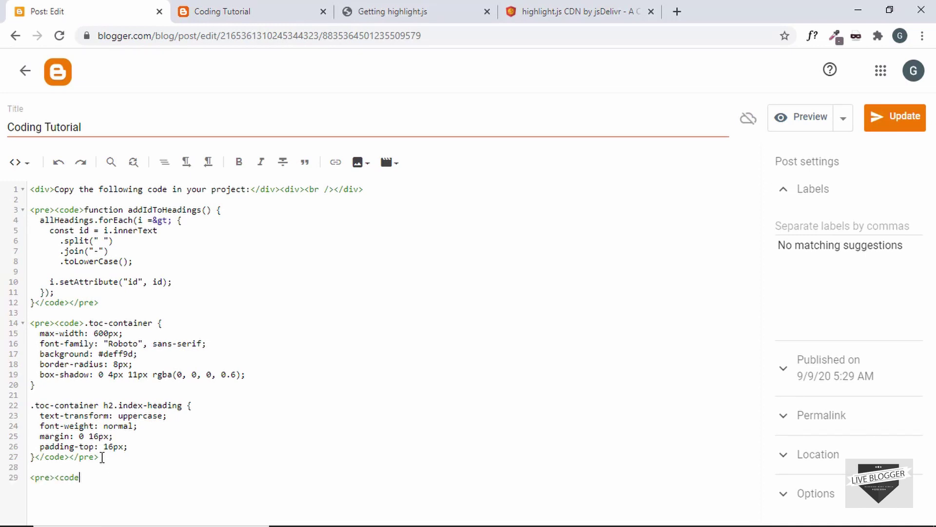
Switch to Visual Studio Code and copy the entire contents of index.html
{"action": "key", "text": "alt+Tab"}
{"action": "left_click", "coordinate": [285, 178]}
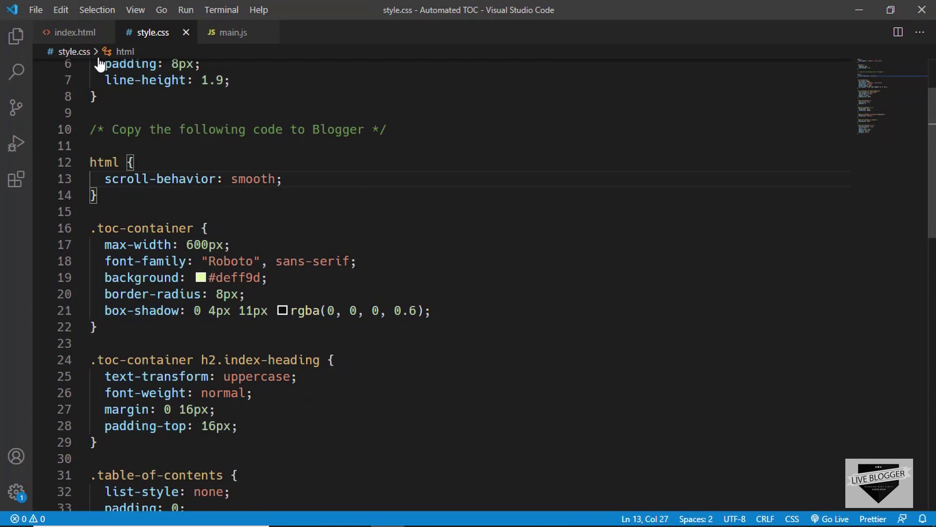
{"action": "left_click", "coordinate": [73, 32]}
{"action": "key", "text": "ctrl+a"}
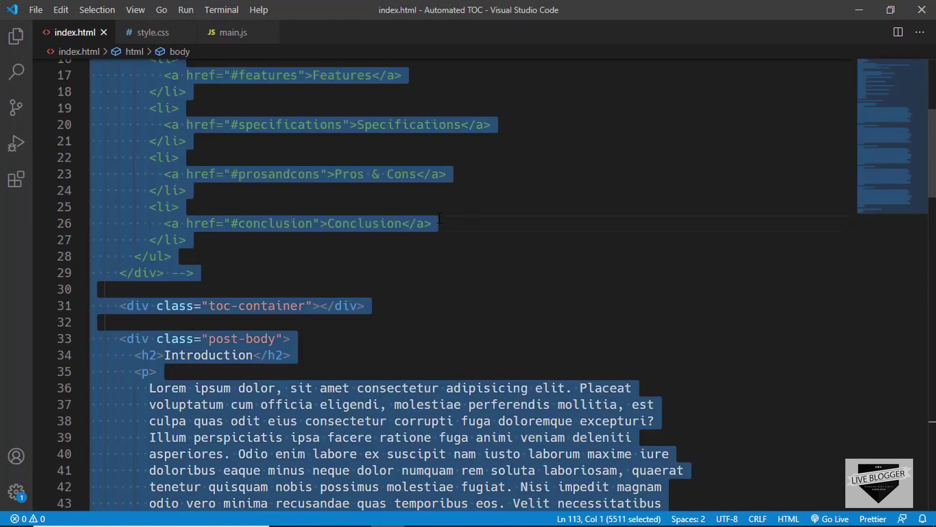
Back in the Blogger post, paste the copied HTML into the new code block, close it with </code></pre> and update the post
{"action": "key", "text": "alt+Tab"}
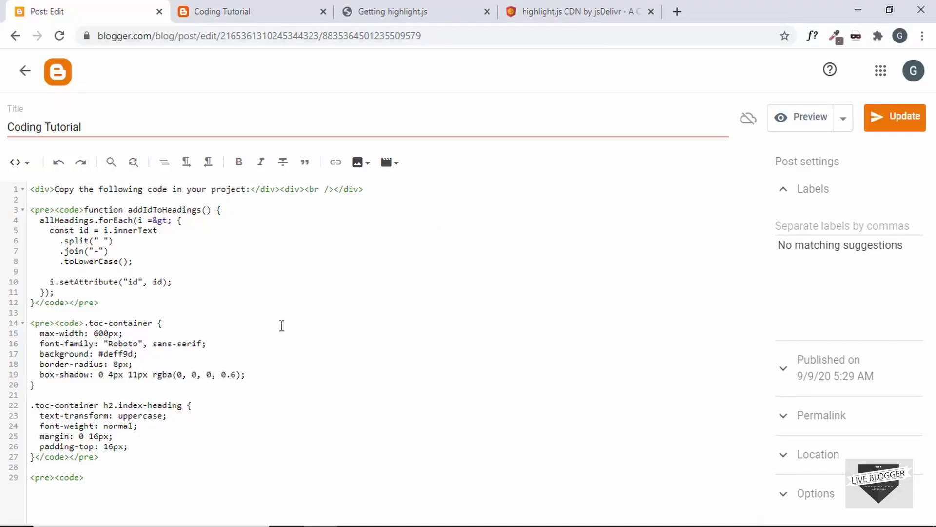
{"action": "key", "text": "ctrl+v"}
{"action": "key", "text": "BackSpace"}
{"action": "type", "text": "</c"}
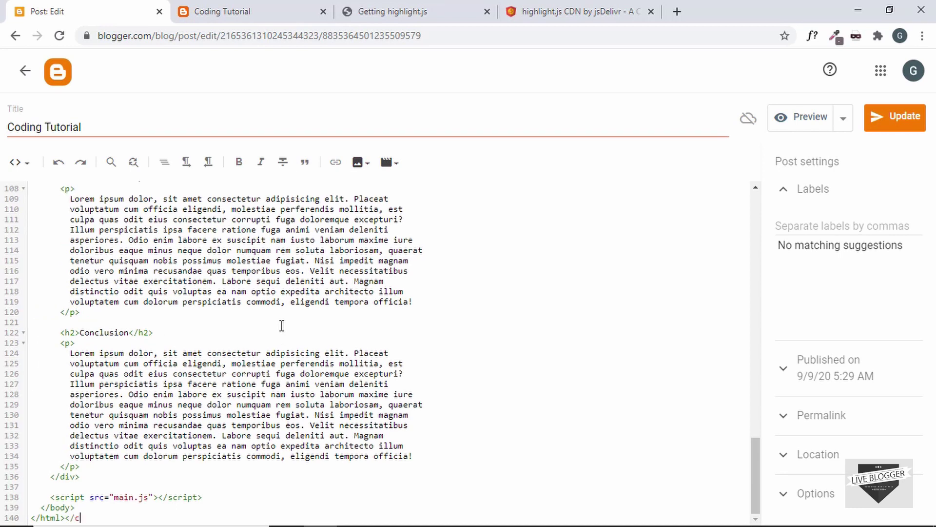
{"action": "type", "text": "ode></pre>"}
{"action": "left_click", "coordinate": [895, 122]}
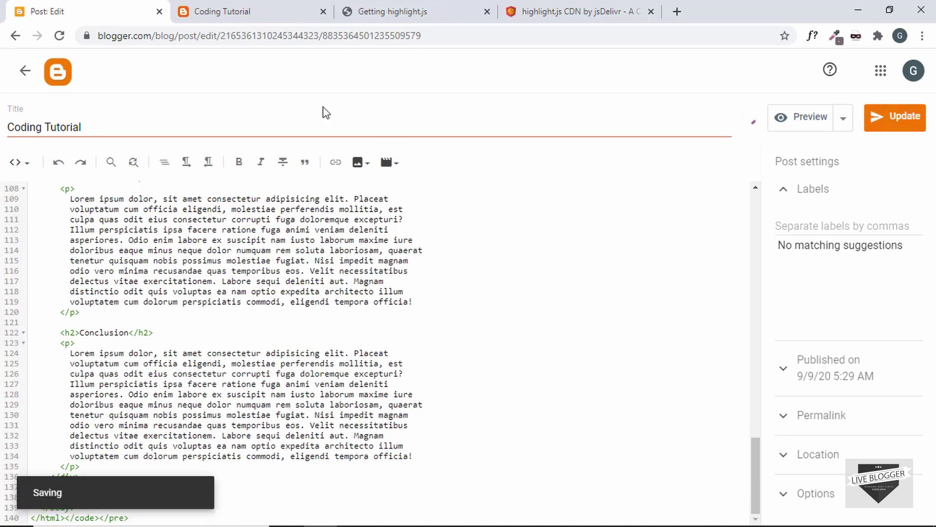
Reload the published Coding Tutorial post and examine how the HTML code block is rendered
{"action": "left_click", "coordinate": [287, 7]}
{"action": "left_click", "coordinate": [59, 36]}
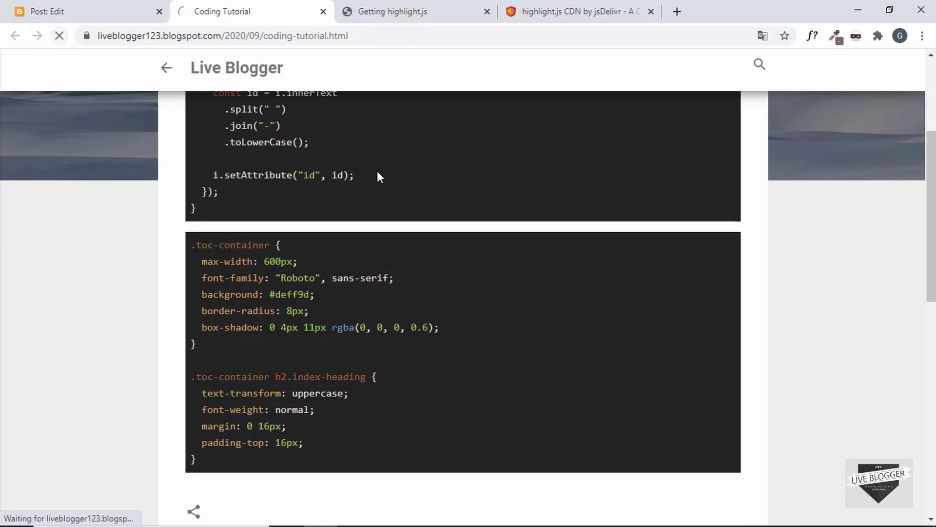
{"action": "scroll", "coordinate": [438, 202], "scroll_direction": "down", "scroll_amount": 5}
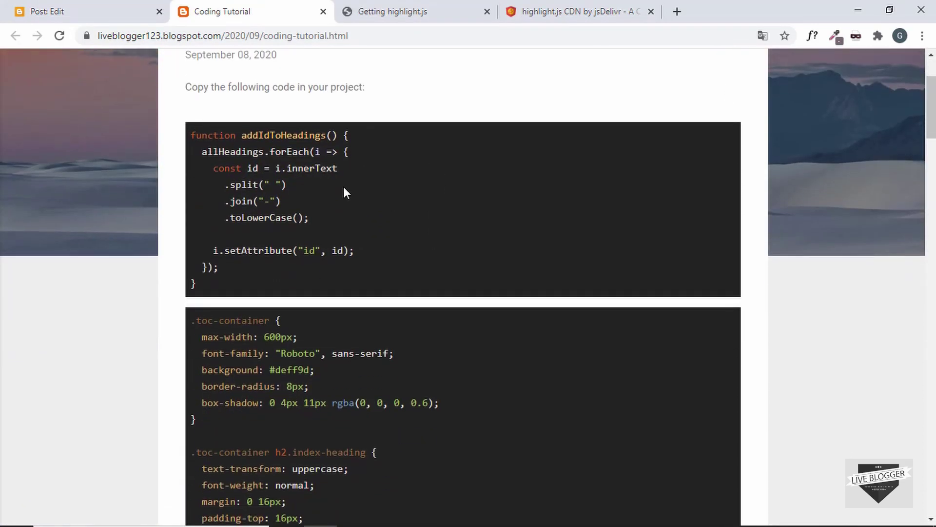
{"action": "scroll", "coordinate": [351, 200], "scroll_direction": "down", "scroll_amount": 5}
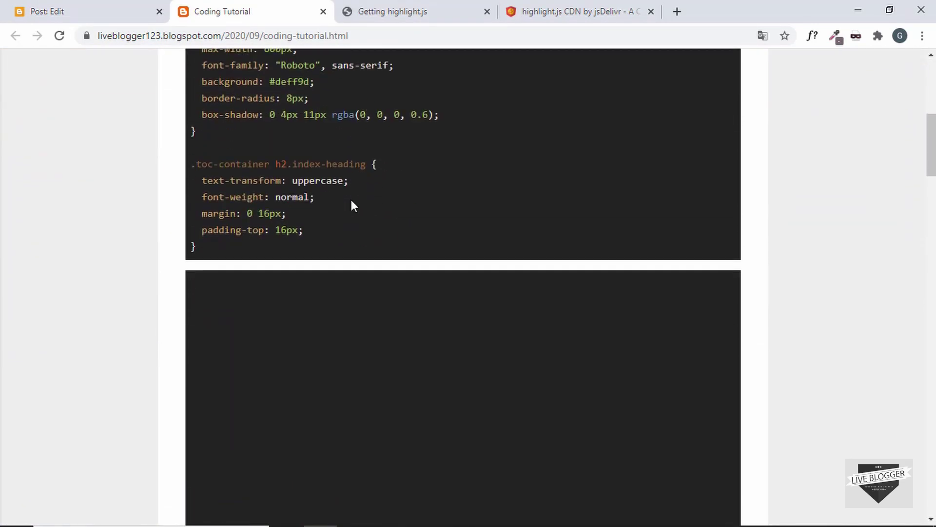
{"action": "scroll", "coordinate": [373, 239], "scroll_direction": "down", "scroll_amount": 5}
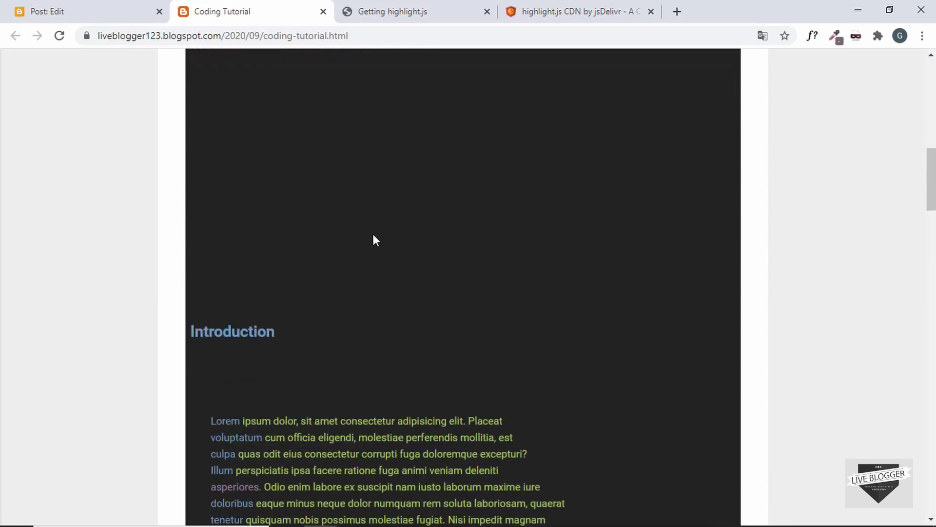
{"action": "left_click_drag", "start_coordinate": [276, 232], "coordinate": [185, 234]}
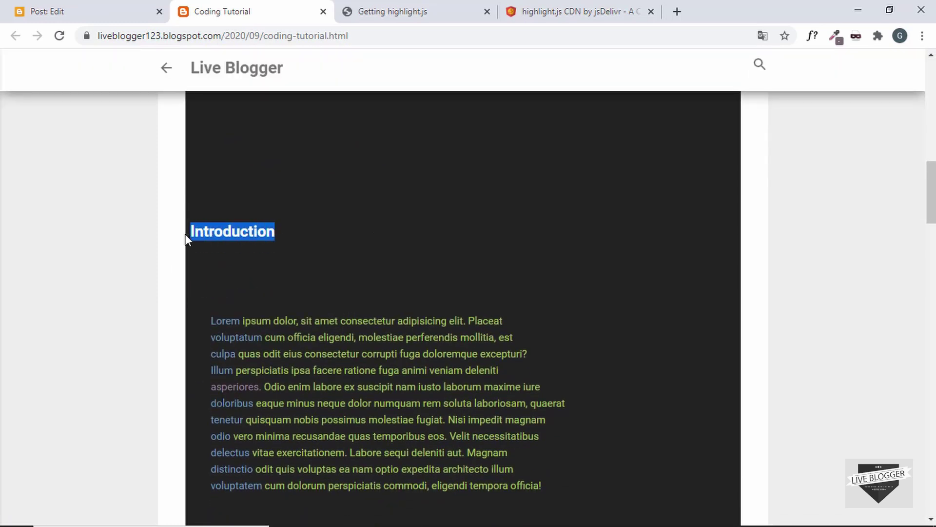
{"action": "left_click", "coordinate": [252, 184]}
Check the <h2>Introduction</h2> markup in the post's HTML source
{"action": "left_click", "coordinate": [67, 12]}
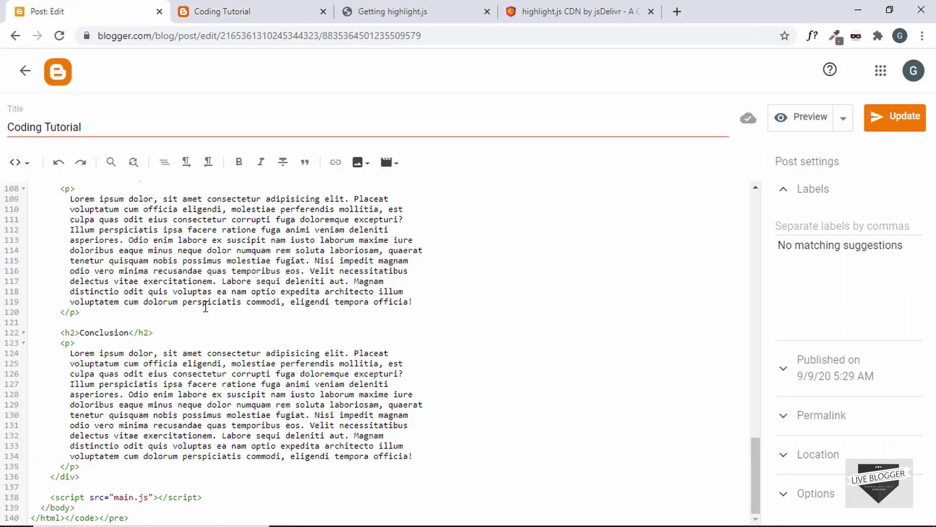
{"action": "scroll", "coordinate": [205, 306], "scroll_direction": "up", "scroll_amount": 12}
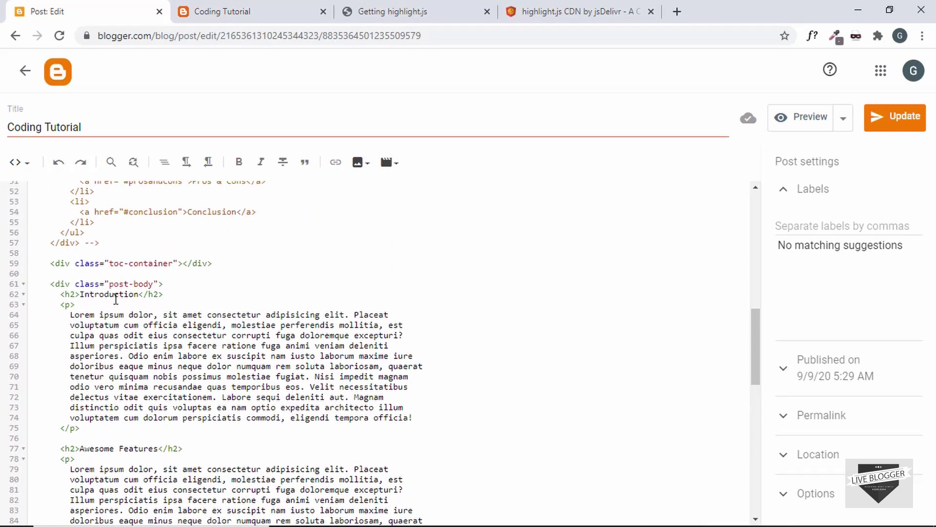
{"action": "left_click_drag", "start_coordinate": [163, 294], "coordinate": [61, 294]}
{"action": "left_click", "coordinate": [197, 299]}
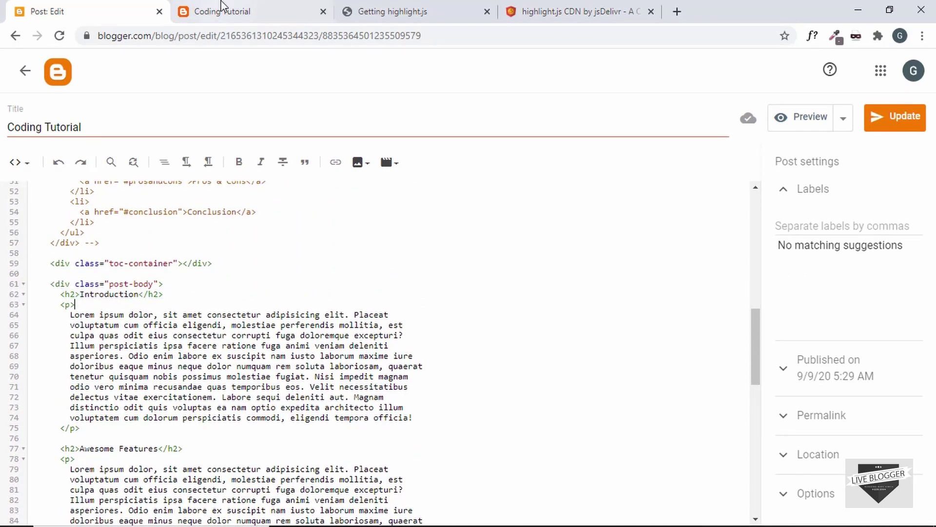
Compare the published post's Introduction, Awesome Features and Pros & Cons headings with their source markup
{"action": "left_click", "coordinate": [222, 11]}
{"action": "left_click_drag", "start_coordinate": [190, 230], "coordinate": [282, 229]}
{"action": "scroll", "coordinate": [286, 224], "scroll_direction": "down", "scroll_amount": 18}
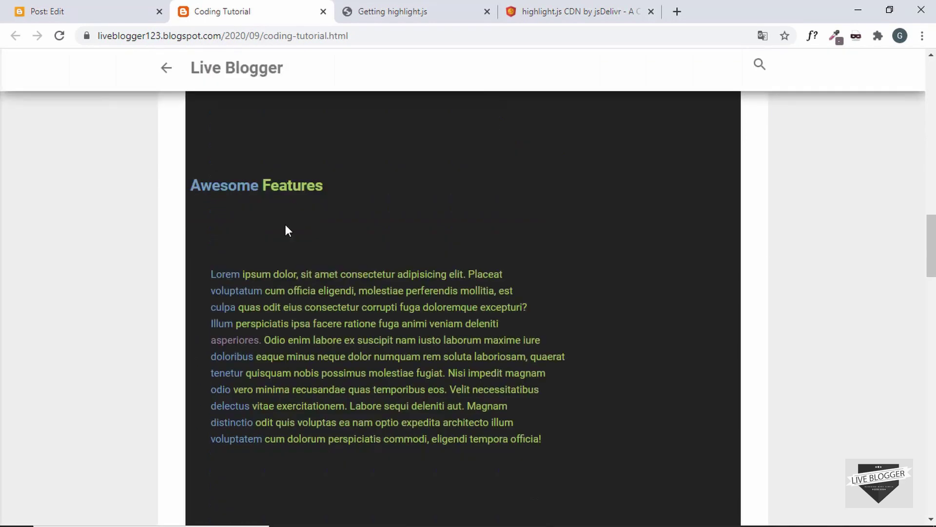
{"action": "scroll", "coordinate": [287, 224], "scroll_direction": "down", "scroll_amount": 6}
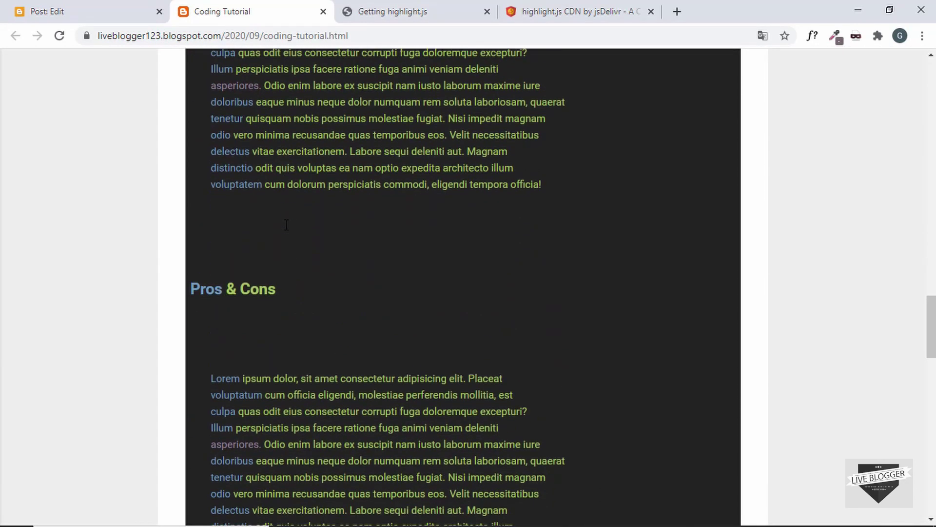
{"action": "scroll", "coordinate": [287, 224], "scroll_direction": "up", "scroll_amount": 20}
{"action": "scroll", "coordinate": [287, 224], "scroll_direction": "up", "scroll_amount": 15}
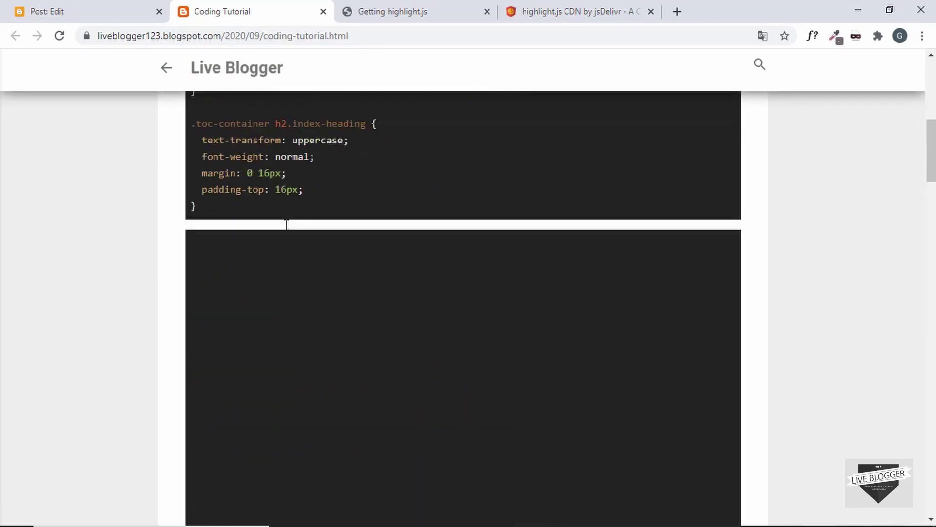
{"action": "scroll", "coordinate": [324, 246], "scroll_direction": "down", "scroll_amount": 6}
{"action": "left_click", "coordinate": [325, 246]}
{"action": "scroll", "coordinate": [325, 244], "scroll_direction": "up", "scroll_amount": 8}
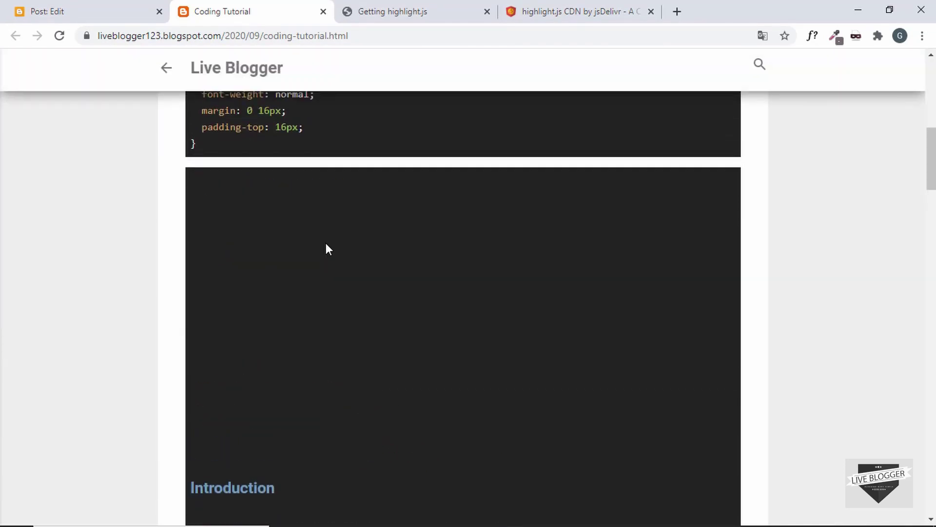
{"action": "scroll", "coordinate": [326, 244], "scroll_direction": "up", "scroll_amount": 4}
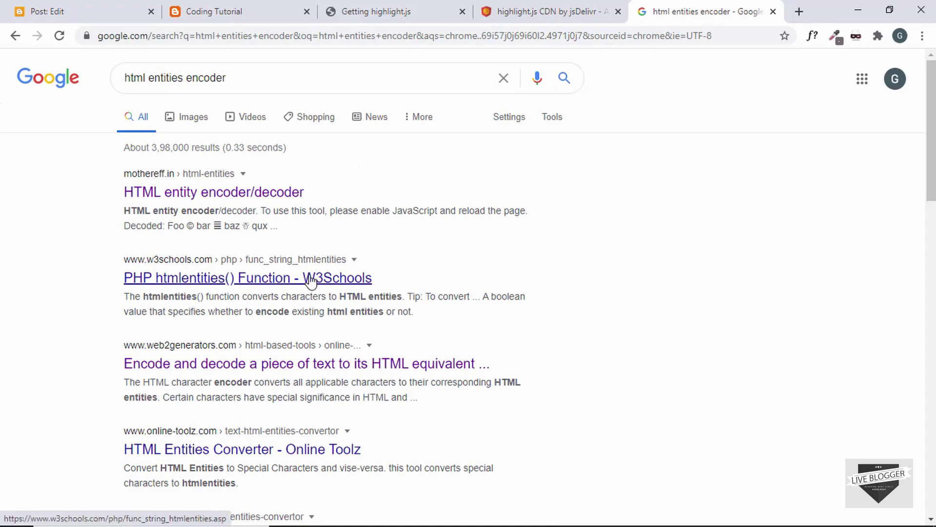
Open the mothereff.in HTML entity encoder/decoder from the search results and paste the index.html code as decoded text
{"action": "scroll", "coordinate": [311, 281], "scroll_direction": "down", "scroll_amount": 1}
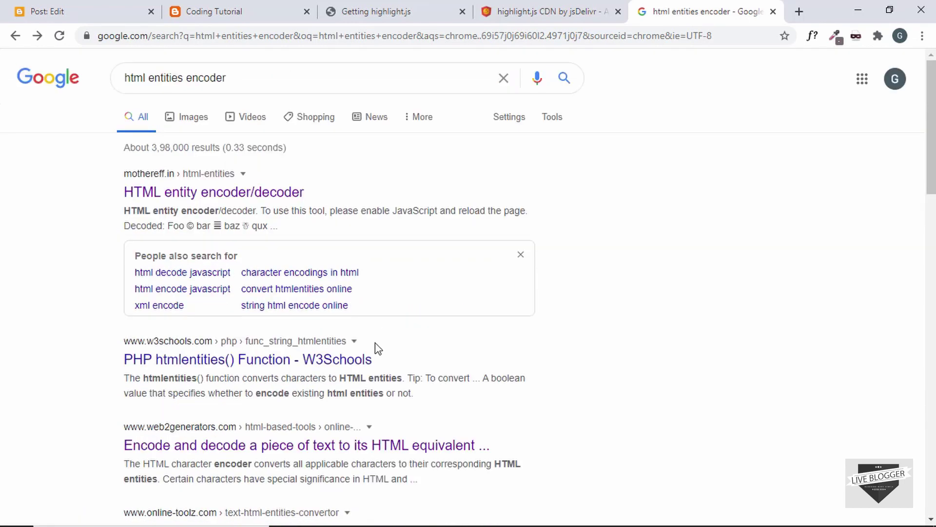
{"action": "left_click", "coordinate": [212, 194]}
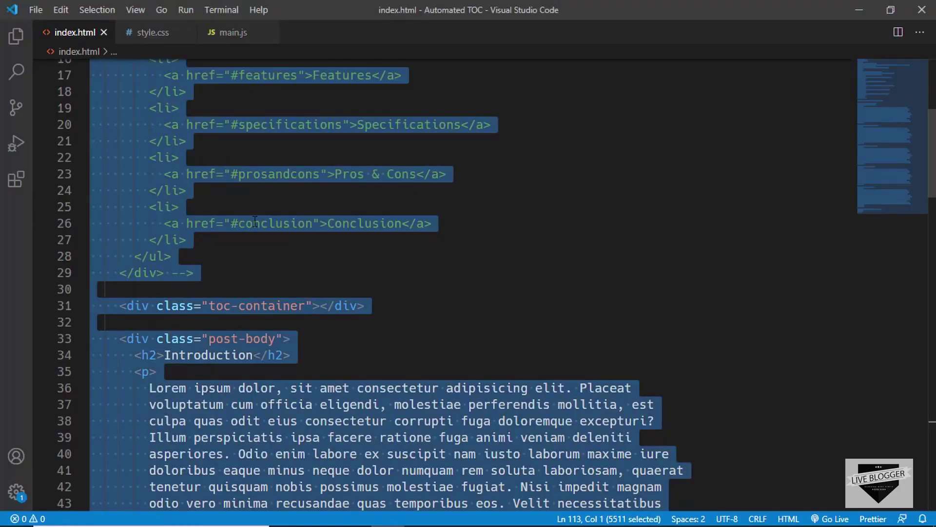
{"action": "key", "text": "alt+Tab"}
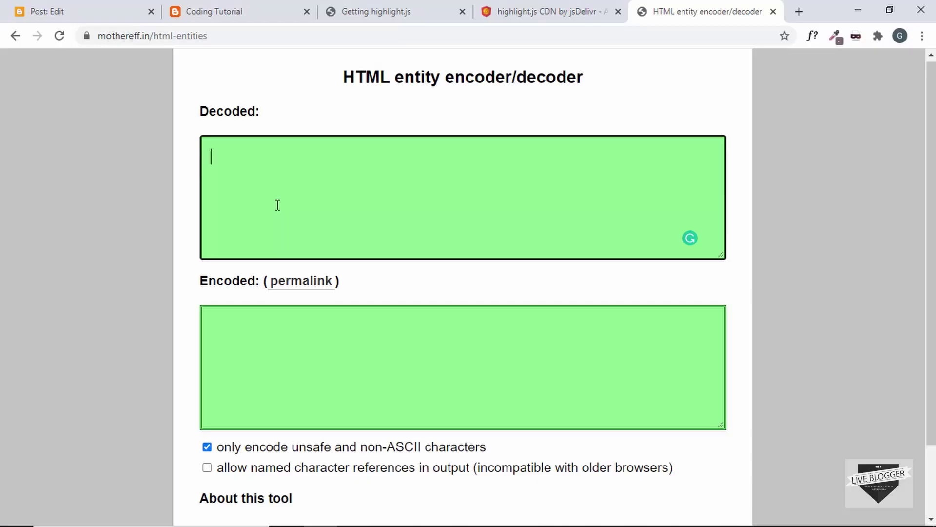
{"action": "key", "text": "ctrl+v"}
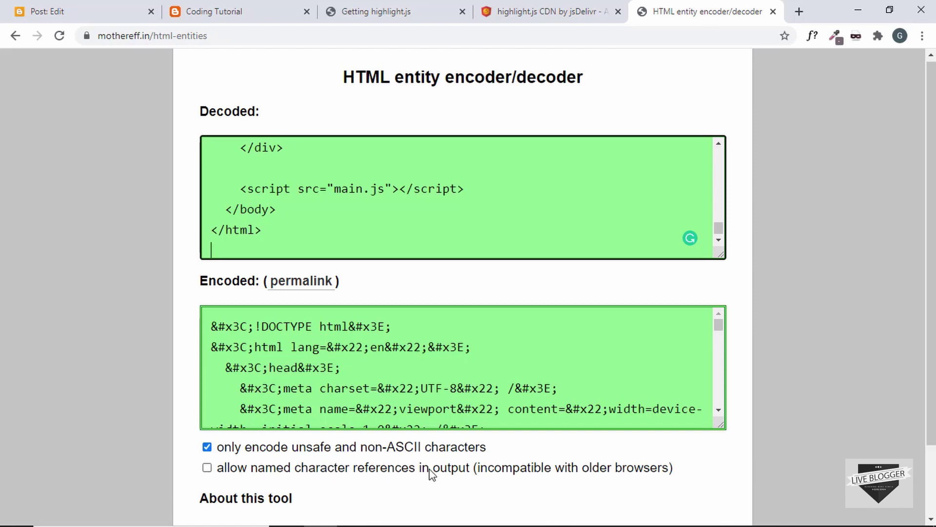
Allow named character references in the encoder output and copy all of the encoded HTML
{"action": "left_click", "coordinate": [207, 468]}
{"action": "left_click", "coordinate": [251, 347]}
{"action": "scroll", "coordinate": [273, 344], "scroll_direction": "down", "scroll_amount": 1}
{"action": "scroll", "coordinate": [280, 341], "scroll_direction": "down", "scroll_amount": 3}
{"action": "scroll", "coordinate": [279, 342], "scroll_direction": "up", "scroll_amount": 4}
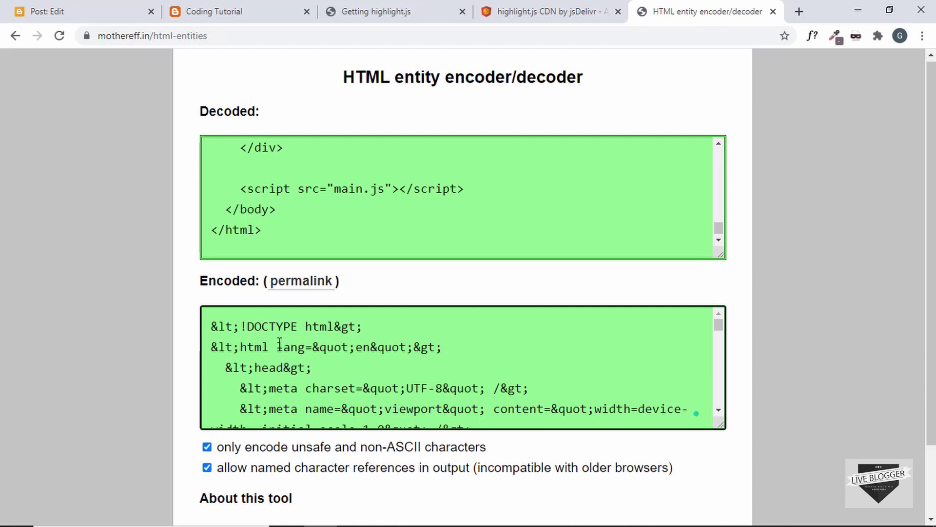
{"action": "key", "text": "ctrl+a"}
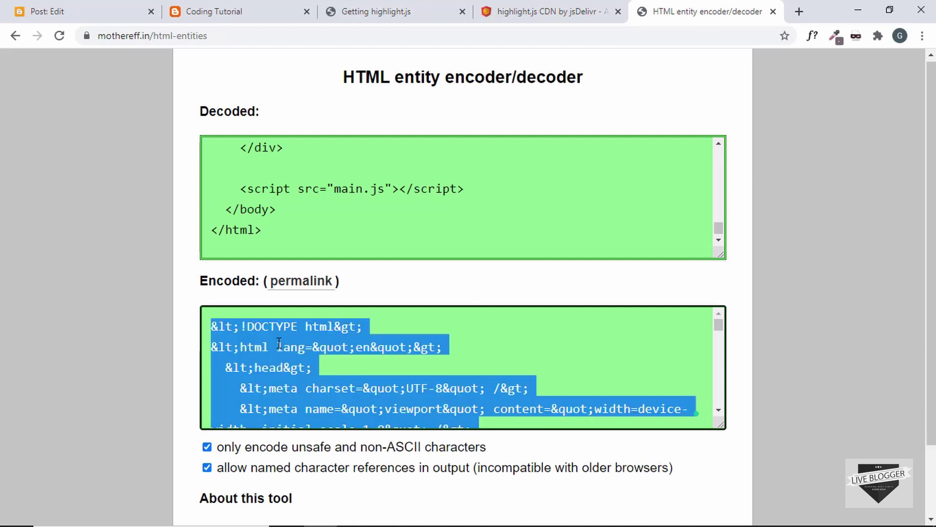
In the Blogger post, replace the raw HTML inside the last code block with the encoded version and update the post
{"action": "left_click", "coordinate": [36, 9]}
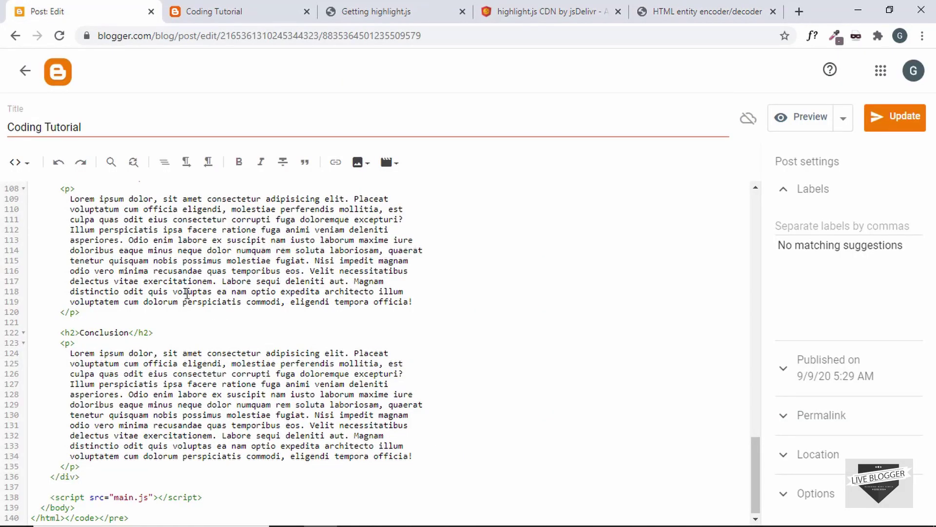
{"action": "scroll", "coordinate": [187, 293], "scroll_direction": "up", "scroll_amount": 15}
{"action": "scroll", "coordinate": [187, 294], "scroll_direction": "up", "scroll_amount": 3}
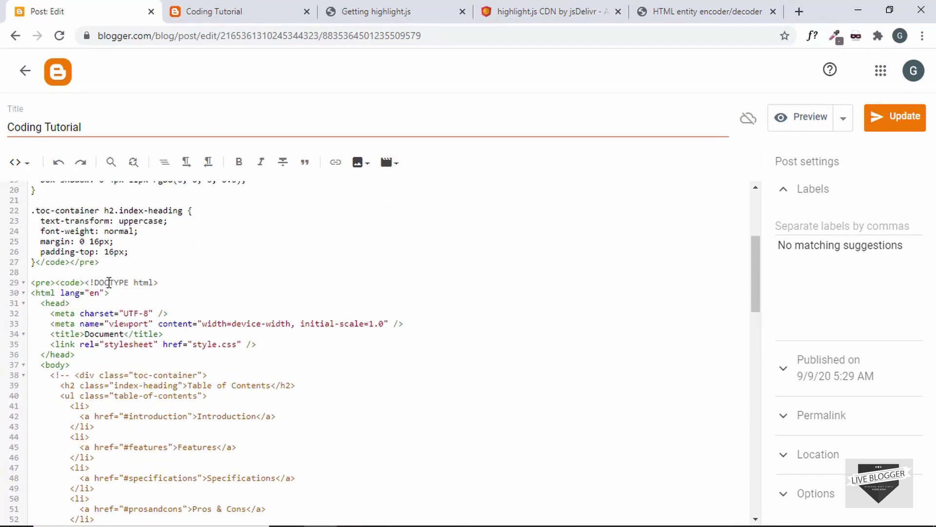
{"action": "scroll", "coordinate": [248, 303], "scroll_direction": "down", "scroll_amount": 18}
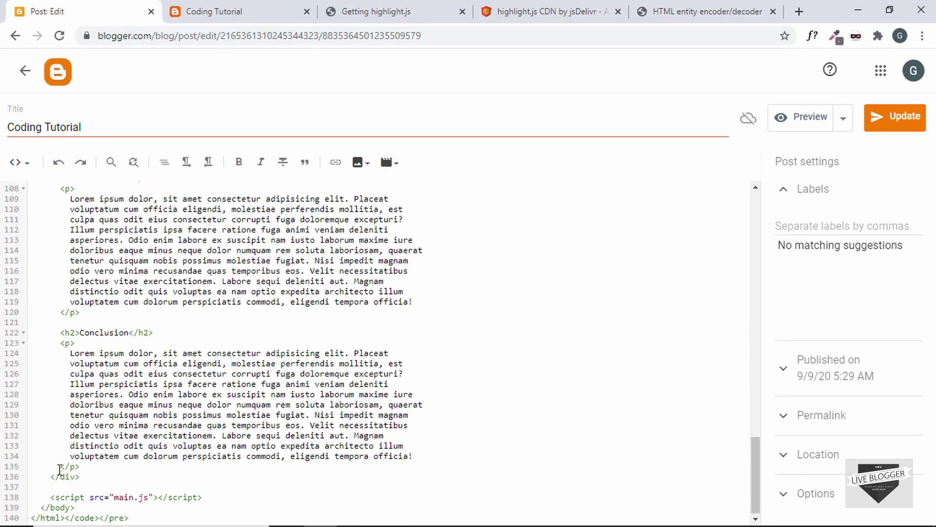
{"action": "key", "text": "ctrl+a"}
{"action": "key", "text": "ctrl+v"}
{"action": "scroll", "coordinate": [458, 265], "scroll_direction": "up", "scroll_amount": 12}
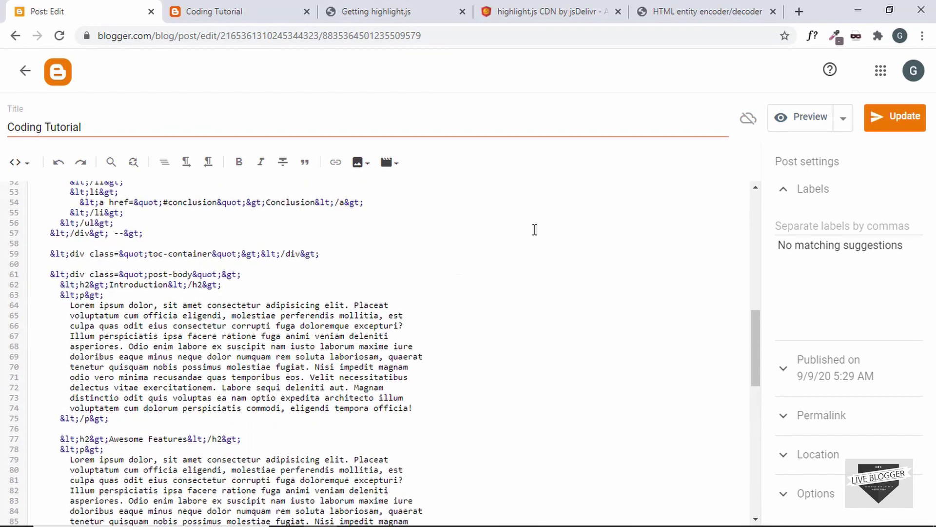
{"action": "left_click", "coordinate": [885, 125]}
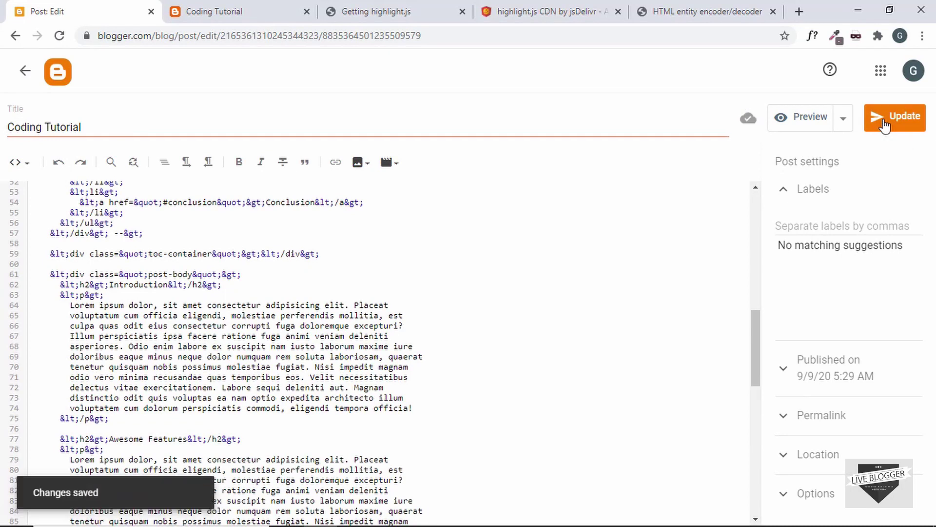
Reload the published Coding Tutorial post and check how the encoded HTML code block renders down to its end
{"action": "left_click", "coordinate": [229, 11]}
{"action": "left_click", "coordinate": [59, 36]}
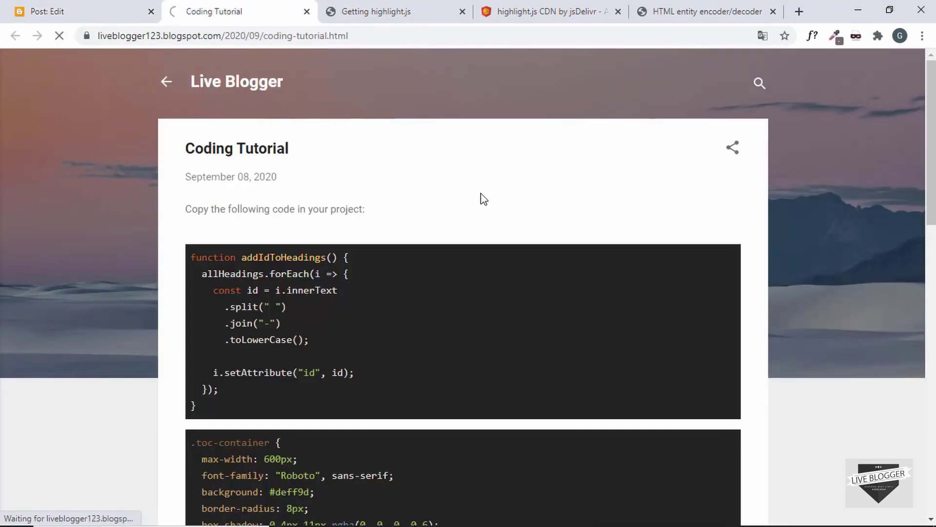
{"action": "scroll", "coordinate": [484, 276], "scroll_direction": "down", "scroll_amount": 6}
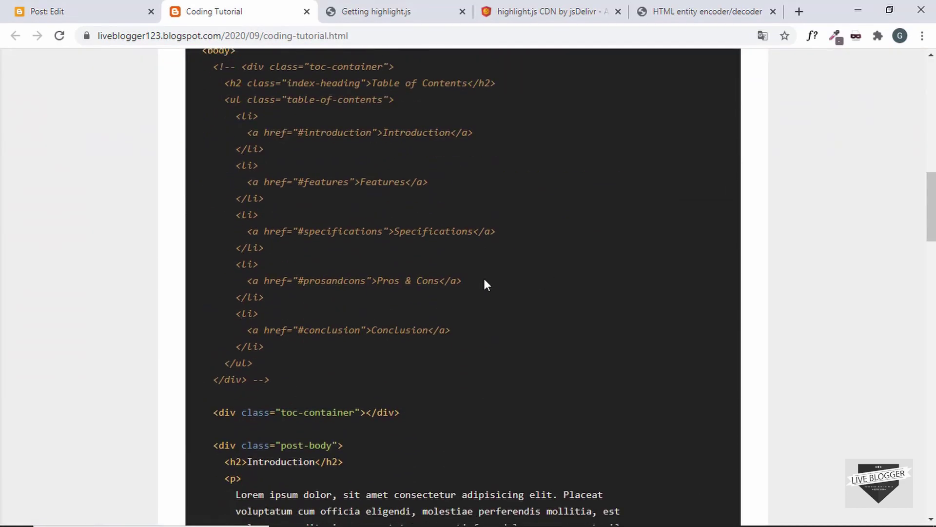
{"action": "scroll", "coordinate": [484, 279], "scroll_direction": "down", "scroll_amount": 20}
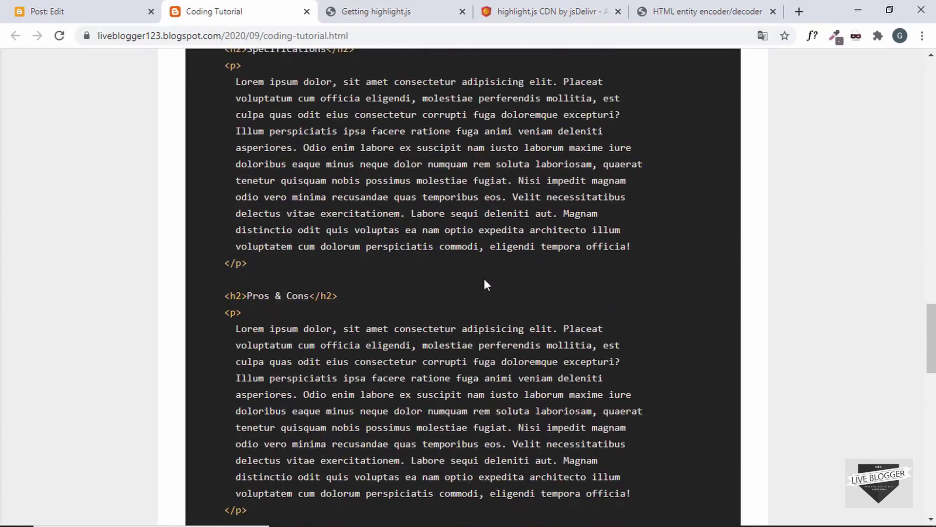
{"action": "scroll", "coordinate": [484, 279], "scroll_direction": "down", "scroll_amount": 3}
{"action": "scroll", "coordinate": [484, 279], "scroll_direction": "up", "scroll_amount": 20}
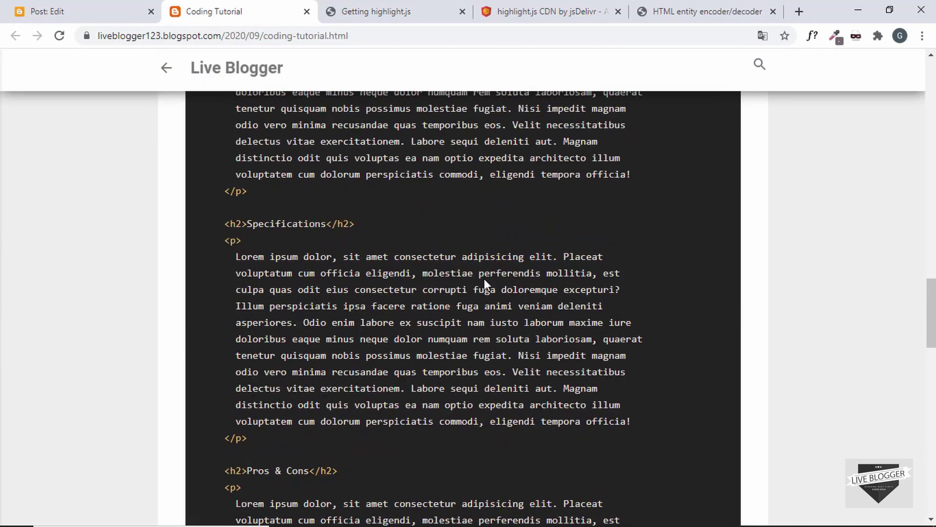
{"action": "scroll", "coordinate": [484, 279], "scroll_direction": "up", "scroll_amount": 15}
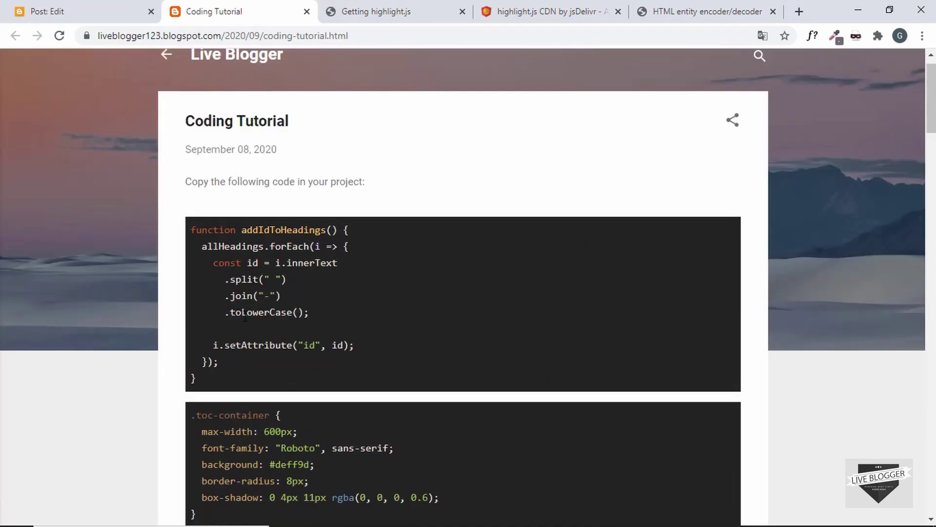
Search jsDelivr for "highlight line" and open the highlightjs-line-numbers.js package
{"action": "left_click", "coordinate": [413, 13]}
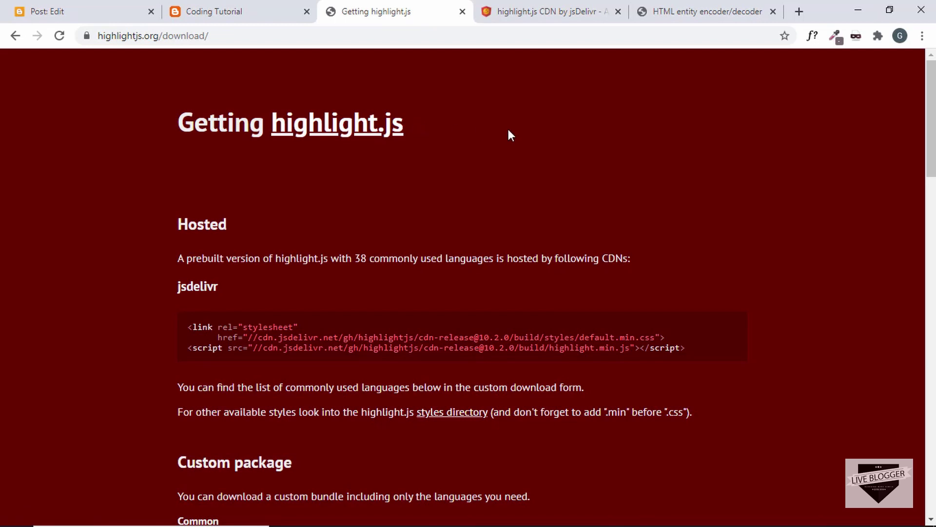
{"action": "left_click", "coordinate": [554, 10]}
{"action": "scroll", "coordinate": [469, 288], "scroll_direction": "up", "scroll_amount": 20}
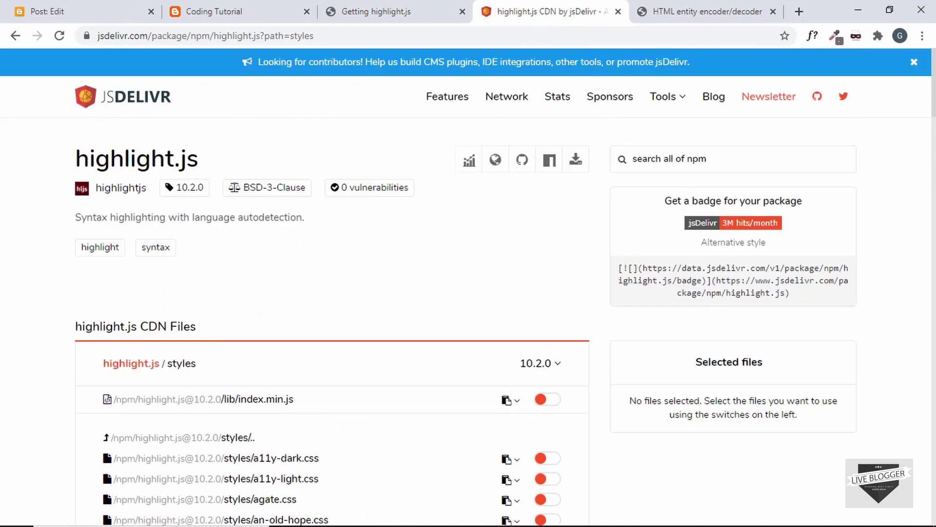
{"action": "left_click", "coordinate": [732, 163]}
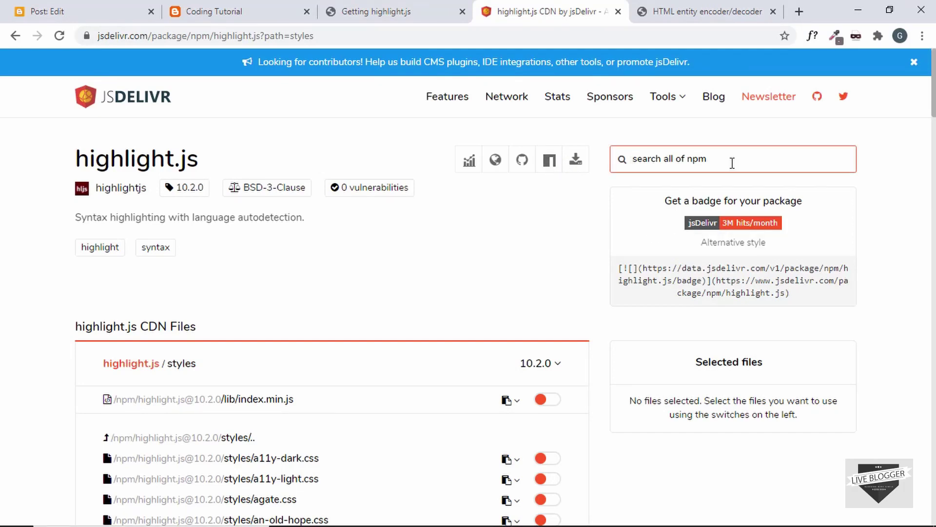
{"action": "type", "text": "highlight line"}
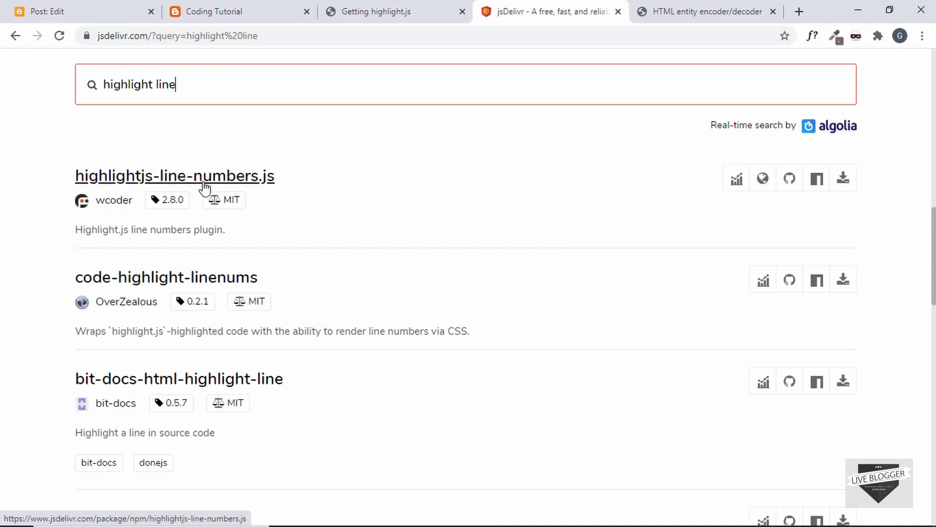
{"action": "left_click", "coordinate": [242, 184]}
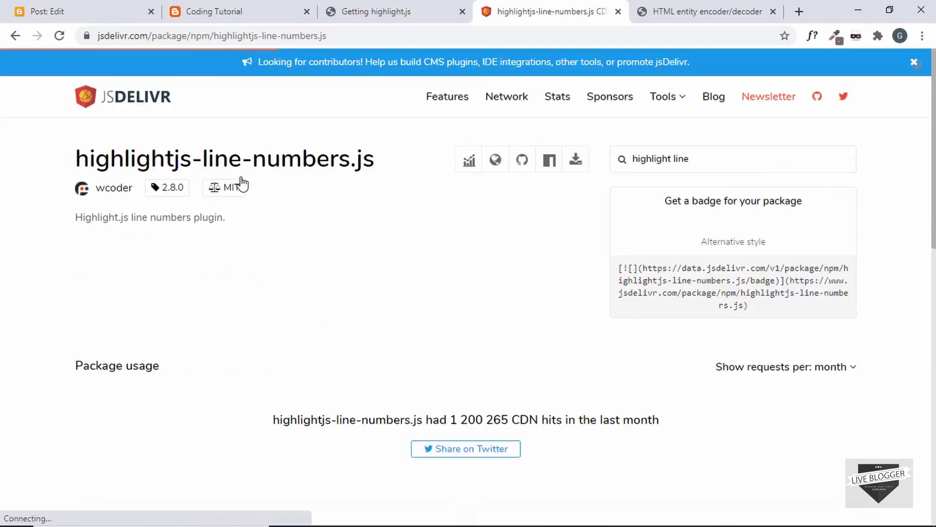
Copy the HTML script tag for the default file highlightjs-line-numbers.min.js, version 2.8.0
{"action": "scroll", "coordinate": [512, 236], "scroll_direction": "down", "scroll_amount": 3}
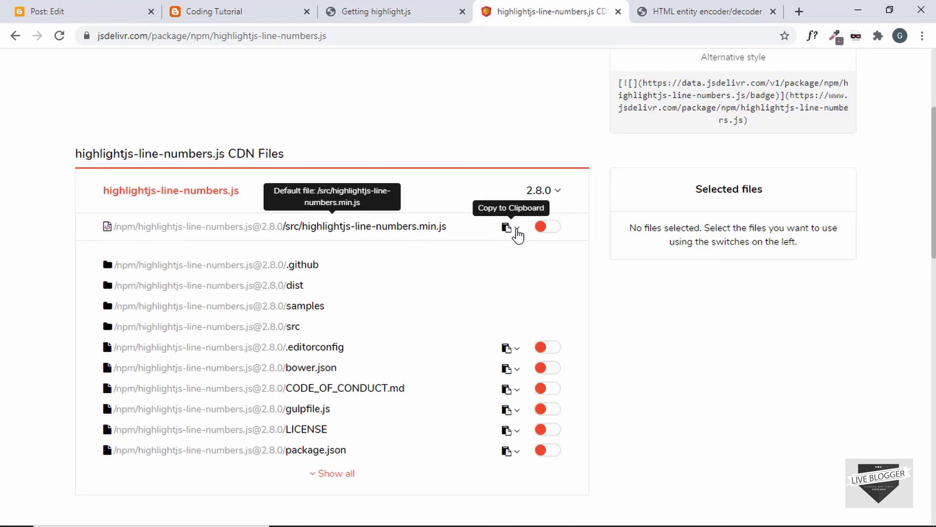
{"action": "left_click", "coordinate": [517, 229]}
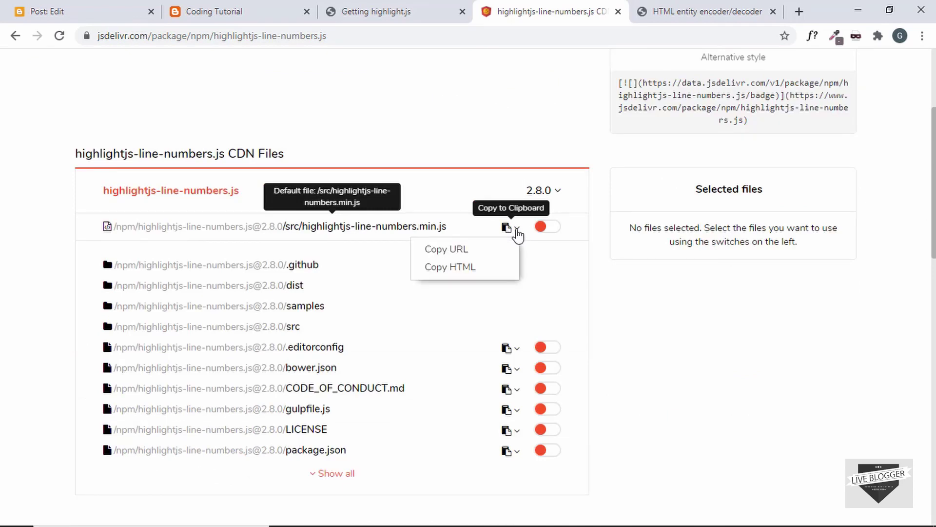
{"action": "left_click", "coordinate": [484, 273]}
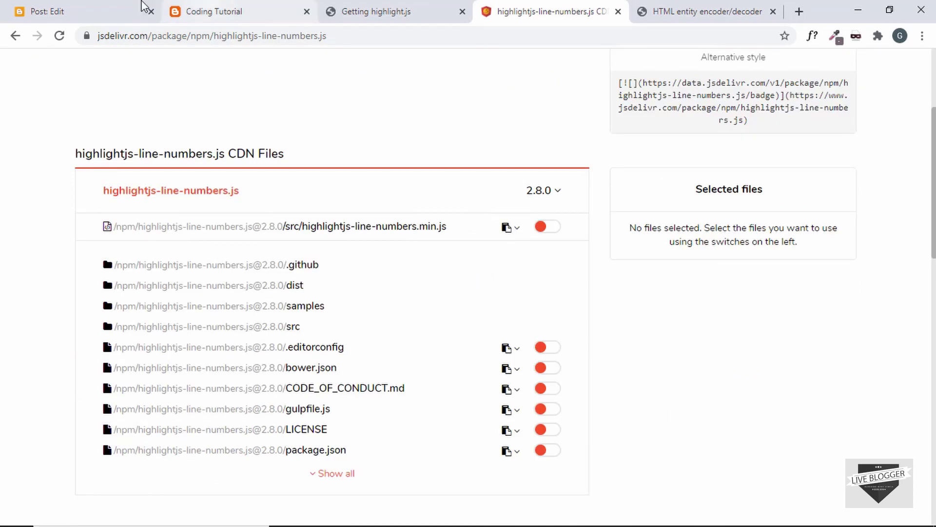
Return to Blogger, leave the post editor and open the blog theme's HTML for editing
{"action": "left_click", "coordinate": [100, 7]}
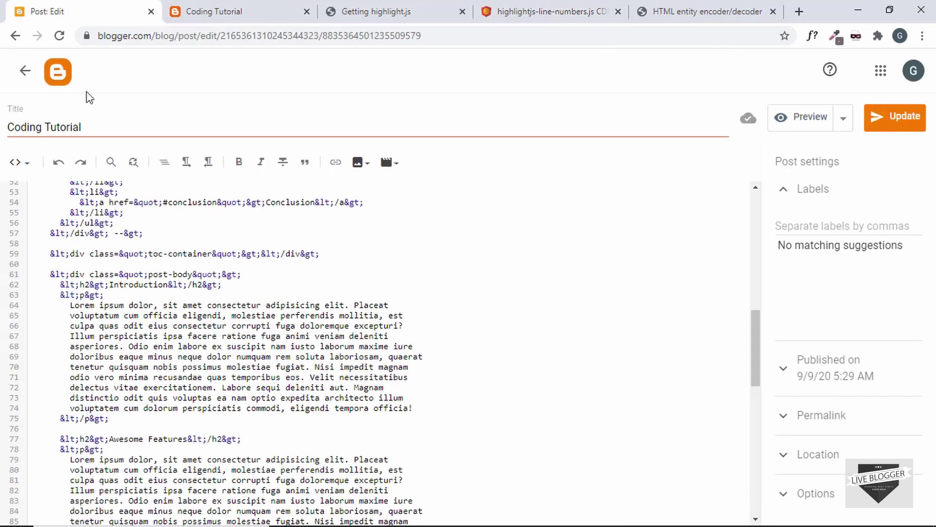
{"action": "left_click", "coordinate": [26, 73]}
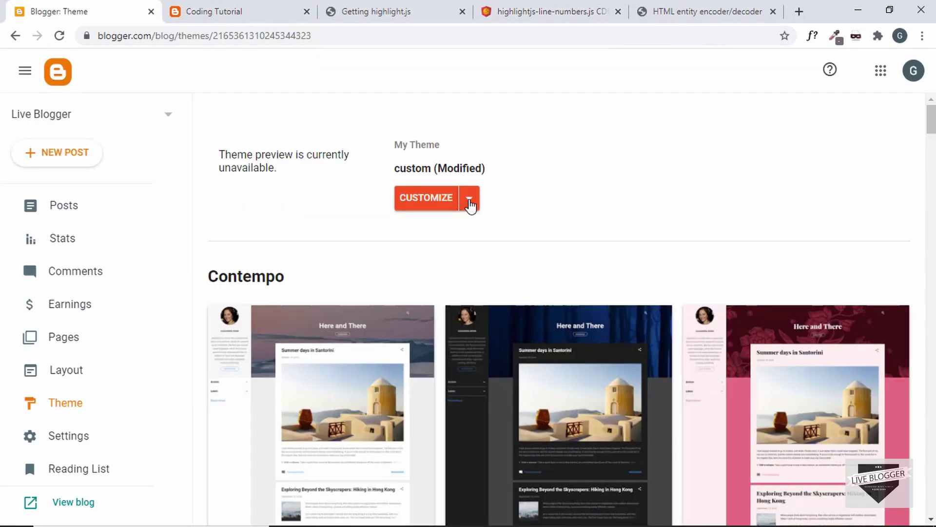
{"action": "left_click", "coordinate": [469, 201]}
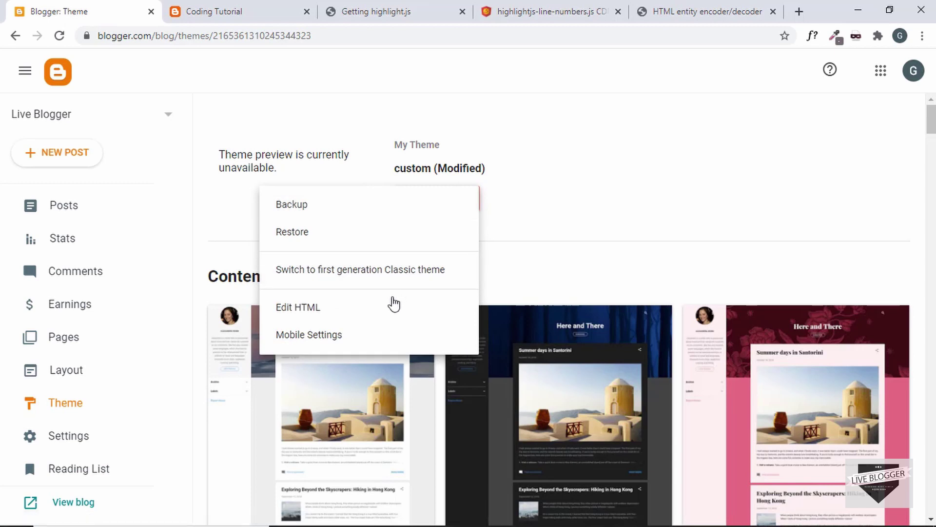
{"action": "left_click", "coordinate": [383, 309]}
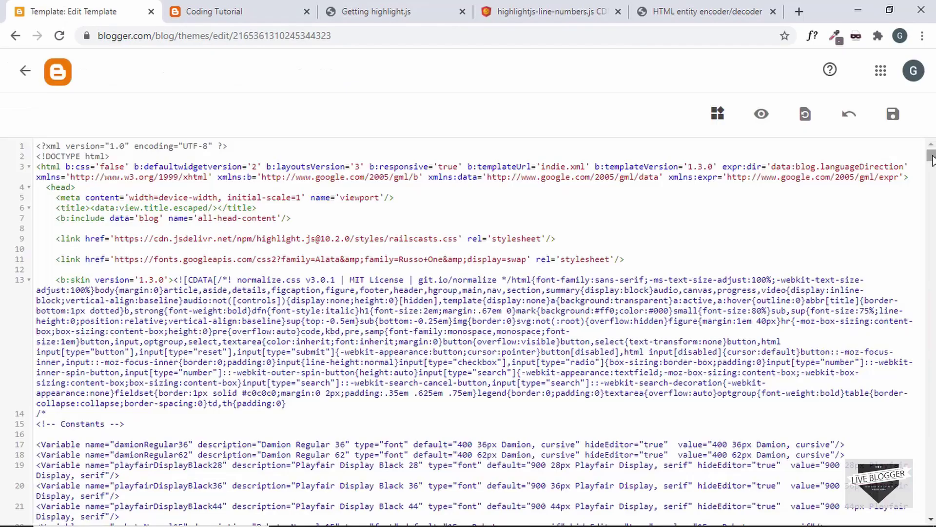
Paste the copied line-numbers script tag below the highlight.min.js script near the end of the theme's body
{"action": "left_click_drag", "start_coordinate": [931, 282], "coordinate": [933, 507]}
{"action": "scroll", "coordinate": [803, 445], "scroll_direction": "down", "scroll_amount": 8}
{"action": "left_click", "coordinate": [514, 445]}
{"action": "key", "text": "Return"}
{"action": "key", "text": "Return"}
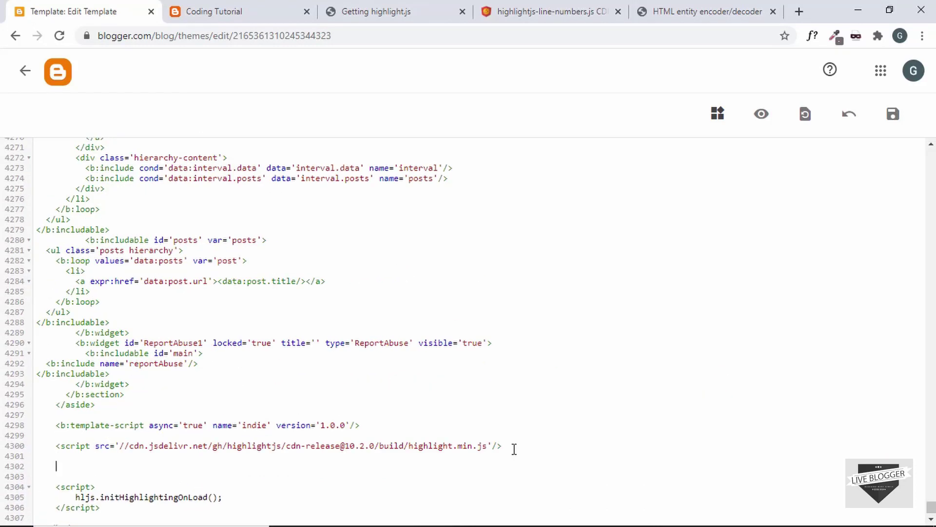
{"action": "key", "text": "ctrl+v"}
{"action": "scroll", "coordinate": [261, 472], "scroll_direction": "down", "scroll_amount": 1}
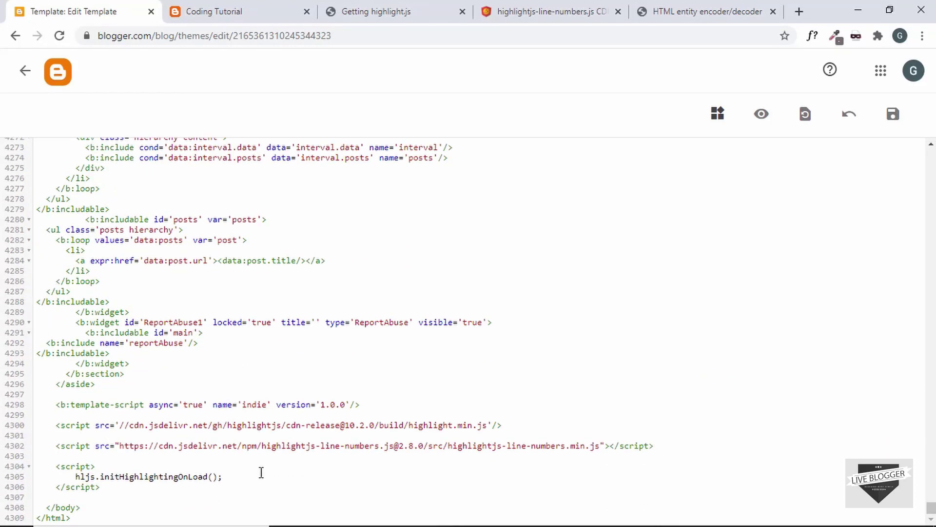
Add hljs.initLineNumbersOnLoad(); below hljs.initHighlightingOnLoad(); in the theme's final script block and save the theme
{"action": "left_click", "coordinate": [233, 478]}
{"action": "key", "text": "Return"}
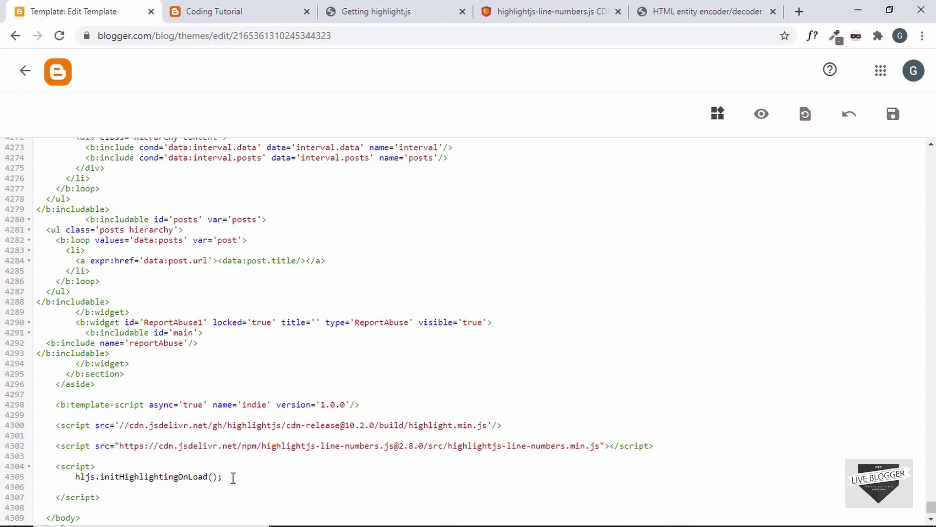
{"action": "type", "text": "hljs.initLineNumbe"}
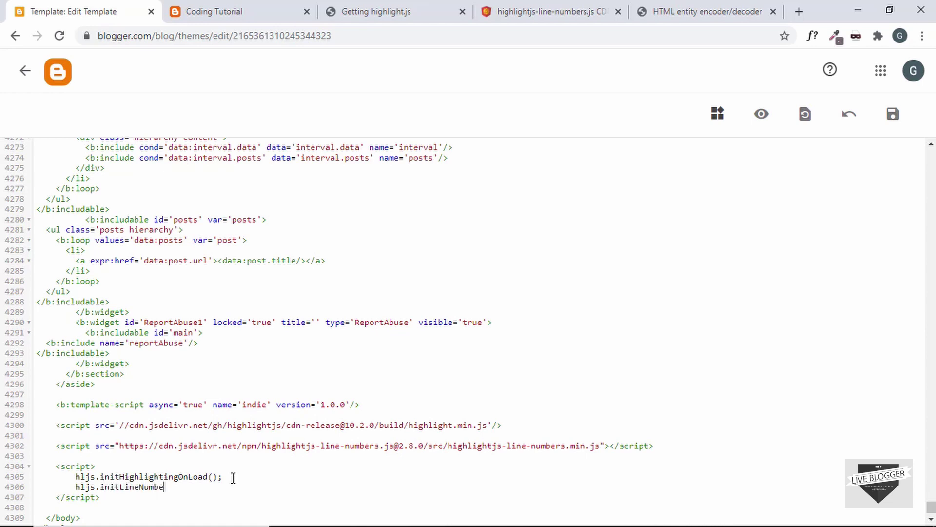
{"action": "type", "text": "rsOnLoad();"}
{"action": "left_click_drag", "start_coordinate": [218, 487], "coordinate": [72, 487]}
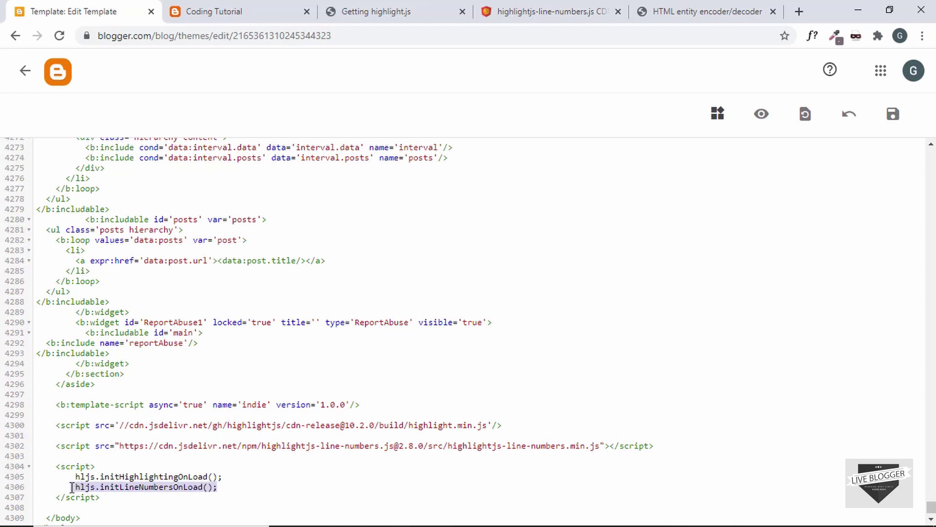
{"action": "left_click", "coordinate": [189, 487]}
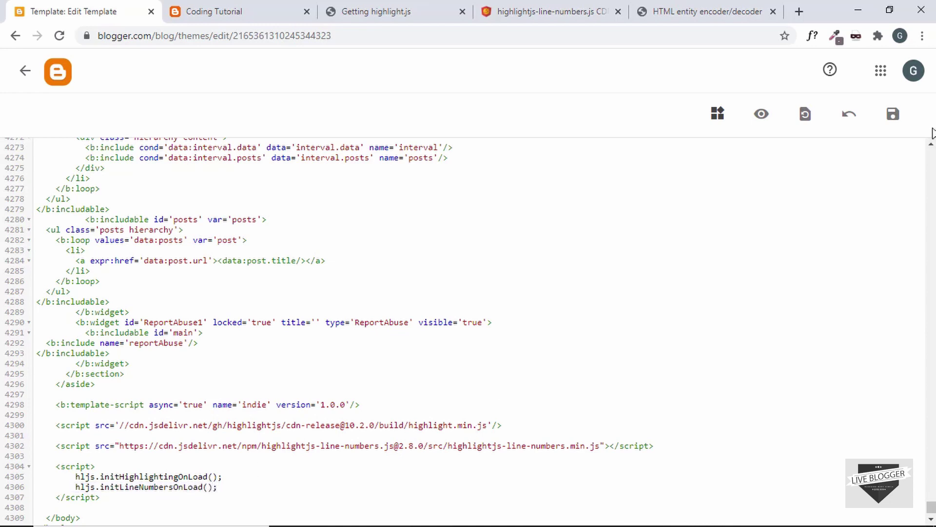
{"action": "left_click", "coordinate": [898, 125]}
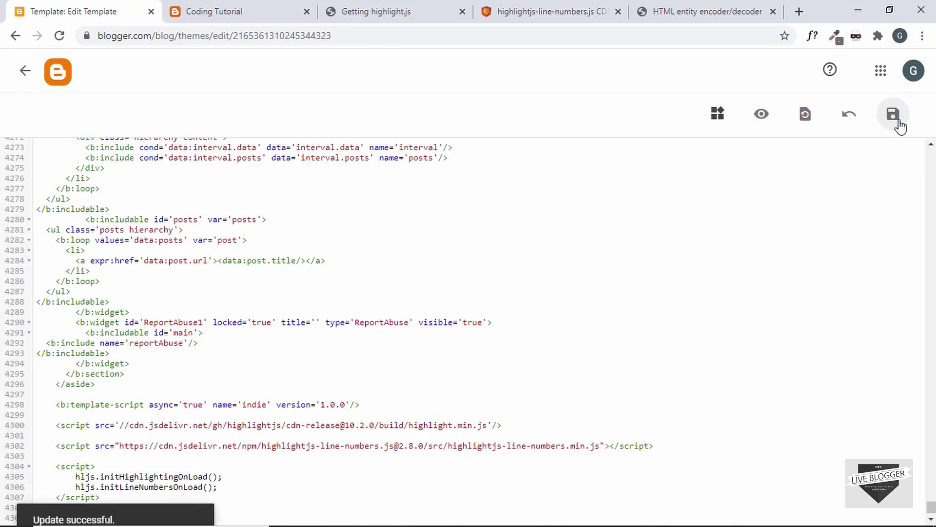
Reload the published Coding Tutorial post and check the line numbering in its JavaScript, CSS and HTML code blocks
{"action": "left_click", "coordinate": [215, 11]}
{"action": "scroll", "coordinate": [97, 76], "scroll_direction": "up", "scroll_amount": 1}
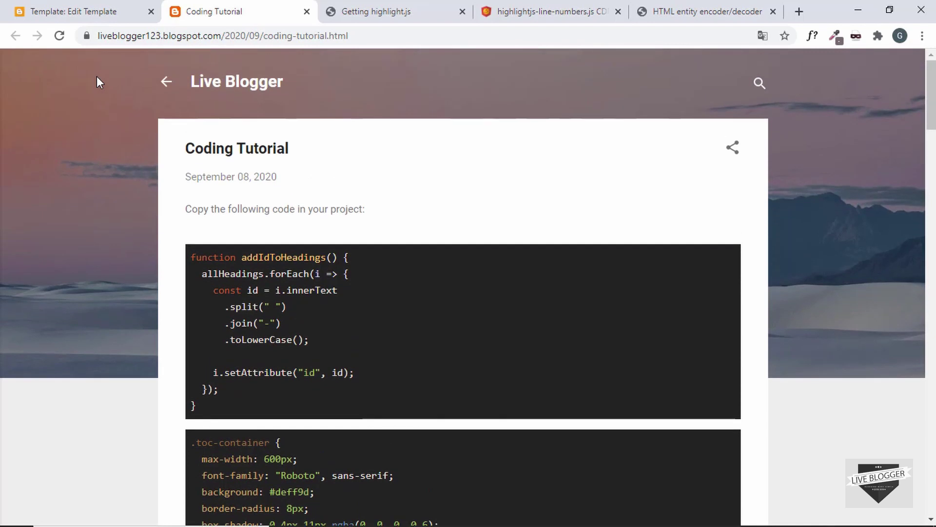
{"action": "left_click", "coordinate": [62, 39]}
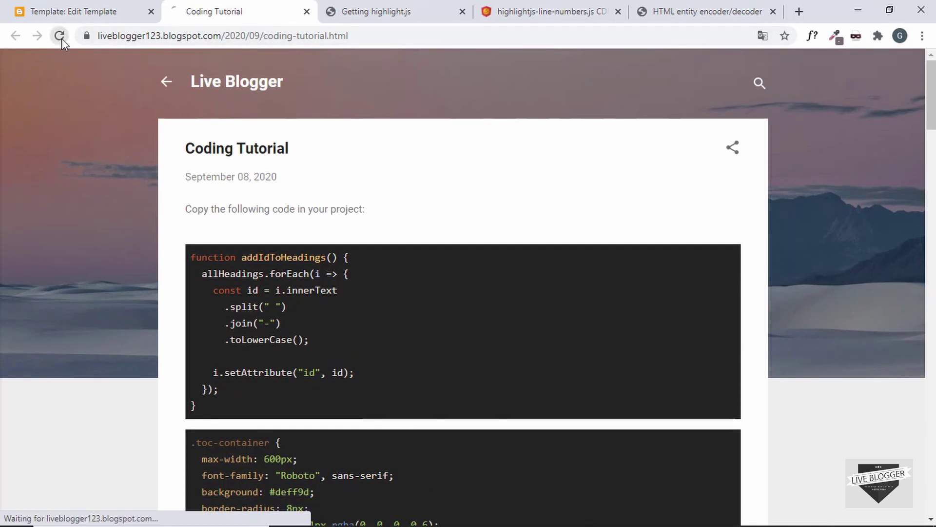
{"action": "scroll", "coordinate": [295, 273], "scroll_direction": "down", "scroll_amount": 12}
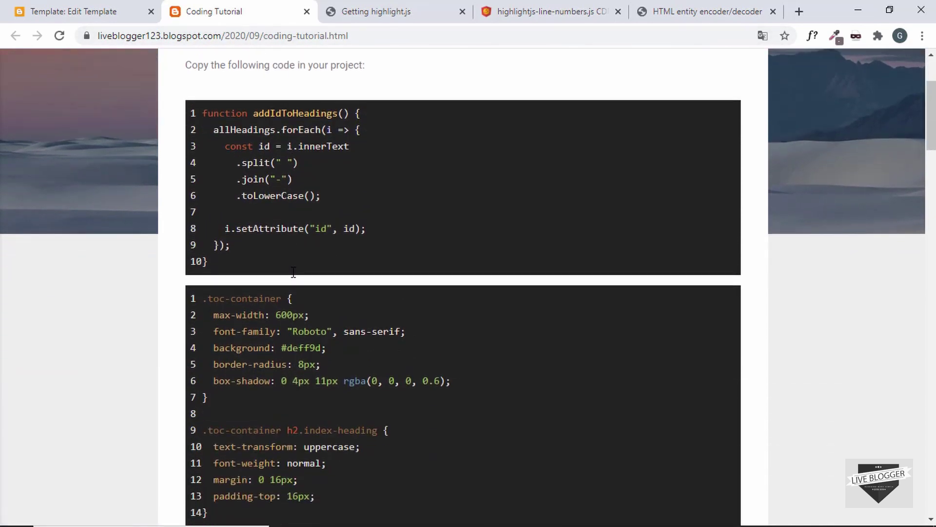
{"action": "scroll", "coordinate": [293, 272], "scroll_direction": "down", "scroll_amount": 20}
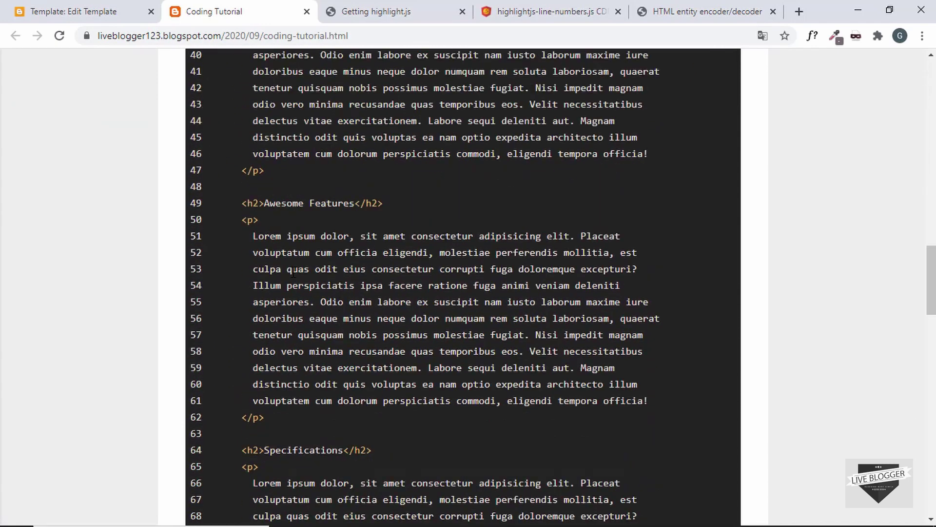
{"action": "scroll", "coordinate": [293, 272], "scroll_direction": "down", "scroll_amount": 6}
{"action": "scroll", "coordinate": [292, 272], "scroll_direction": "up", "scroll_amount": 20}
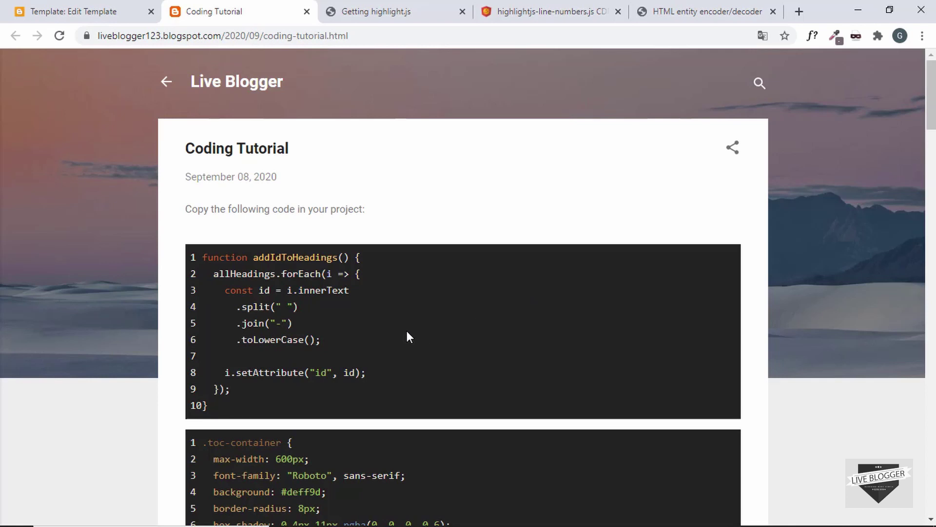
{"action": "scroll", "coordinate": [407, 332], "scroll_direction": "down", "scroll_amount": 1}
{"action": "scroll", "coordinate": [406, 331], "scroll_direction": "up", "scroll_amount": 1}
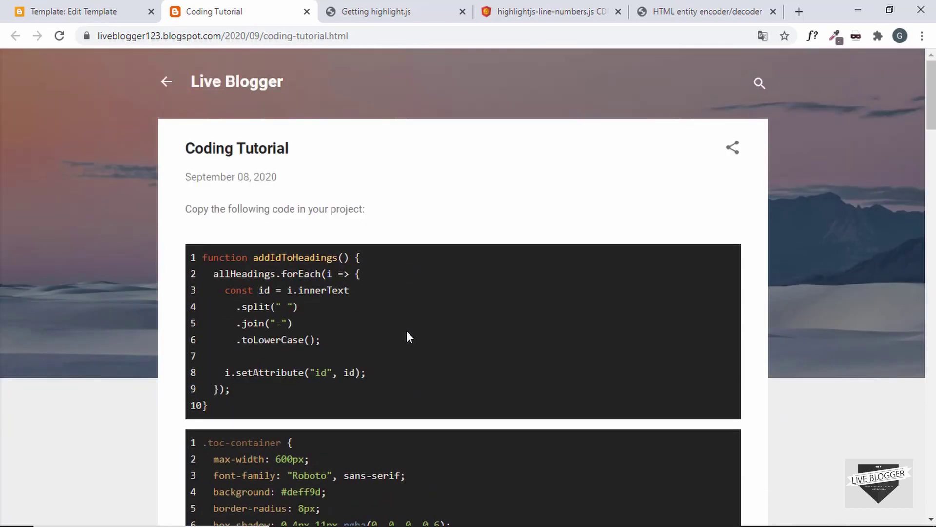